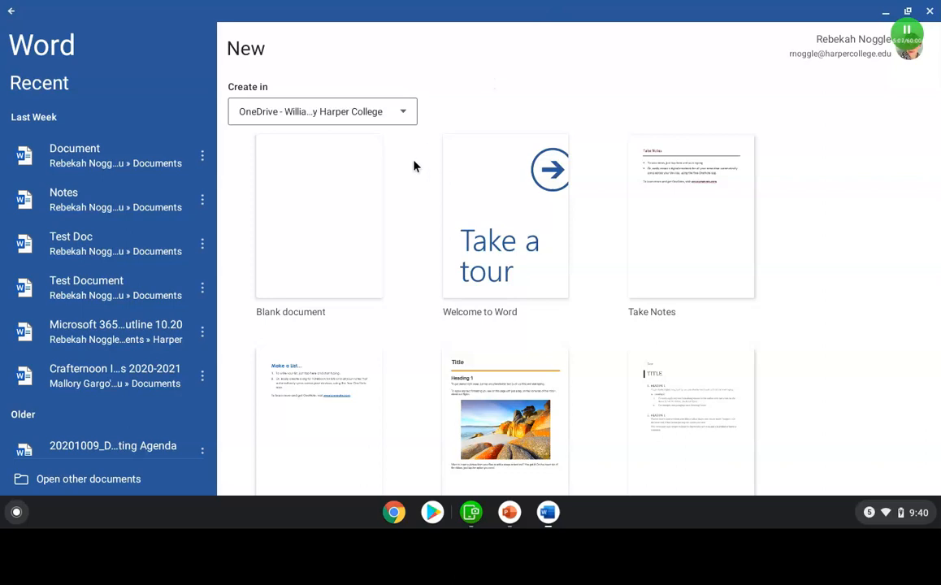
# Step: Create a new blank document and dismiss the autosave notice
pyautogui.click(304, 231)
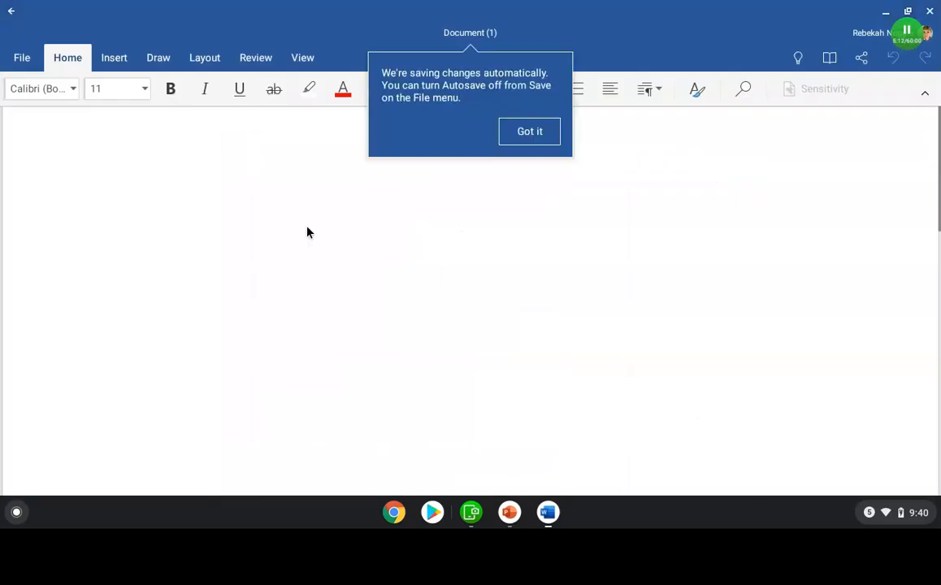
pyautogui.click(531, 138)
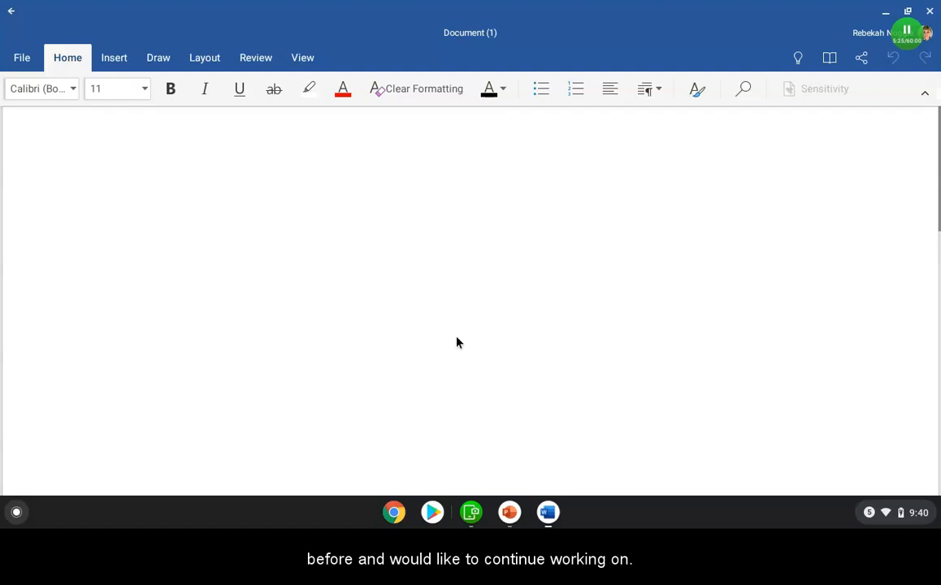
# Step: Open the File Open pane and return to the document
pyautogui.click(22, 64)
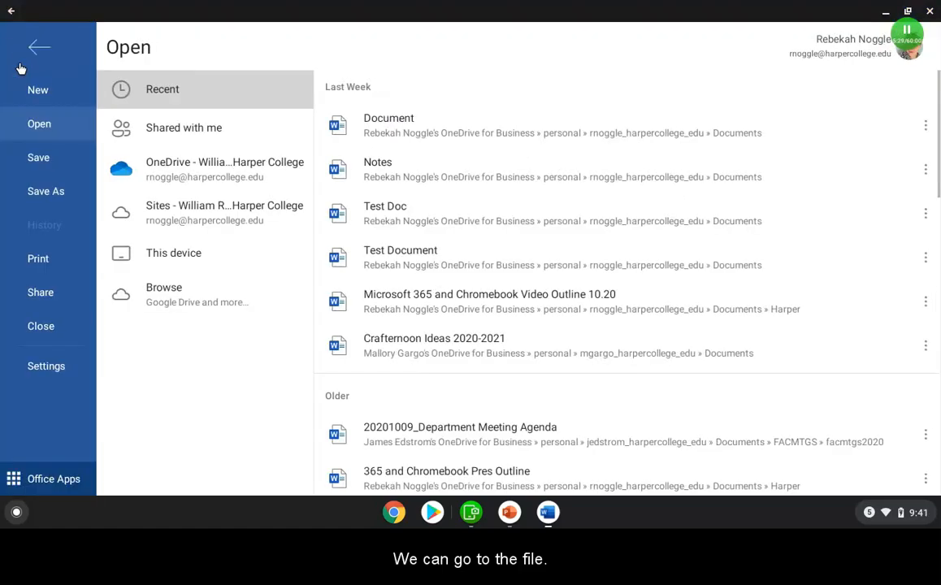
pyautogui.click(42, 130)
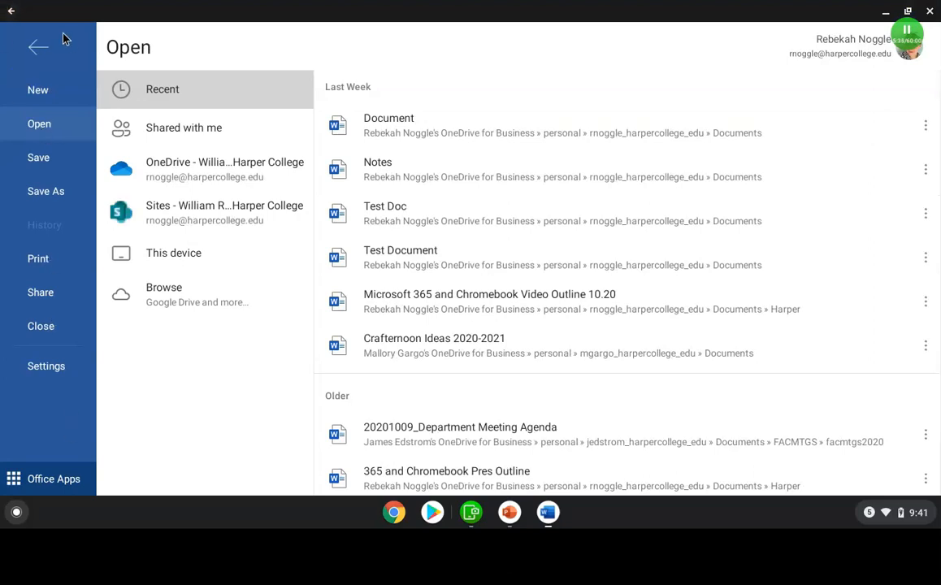
pyautogui.click(39, 51)
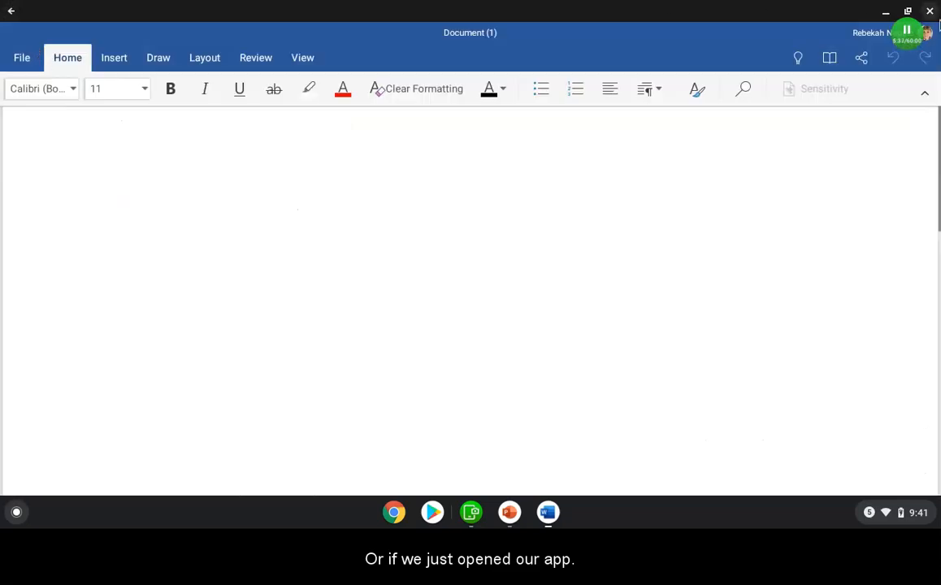
# Step: Close Word and relaunch it from the app launcher
pyautogui.click(929, 11)
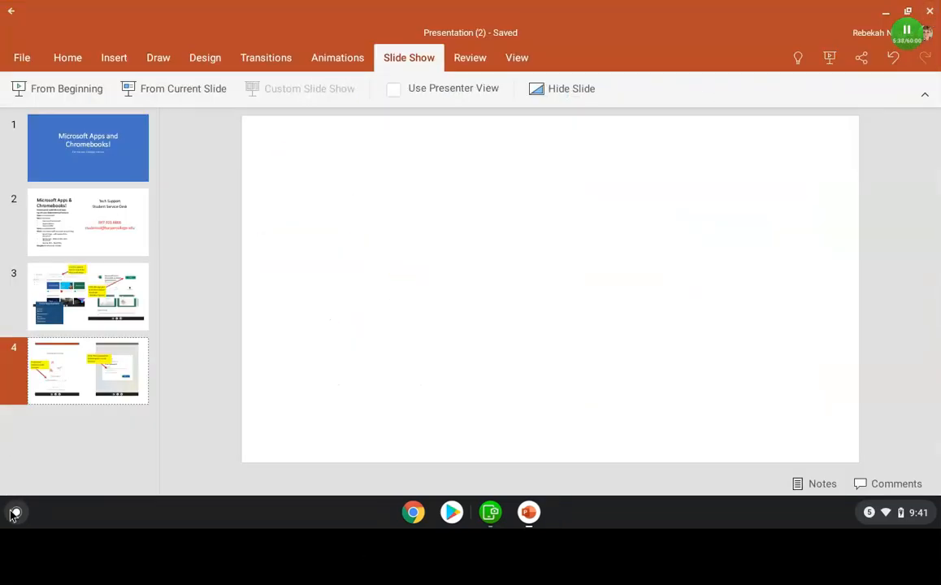
pyautogui.click(14, 513)
pyautogui.click(470, 362)
pyautogui.scroll(-2, 469, 369)
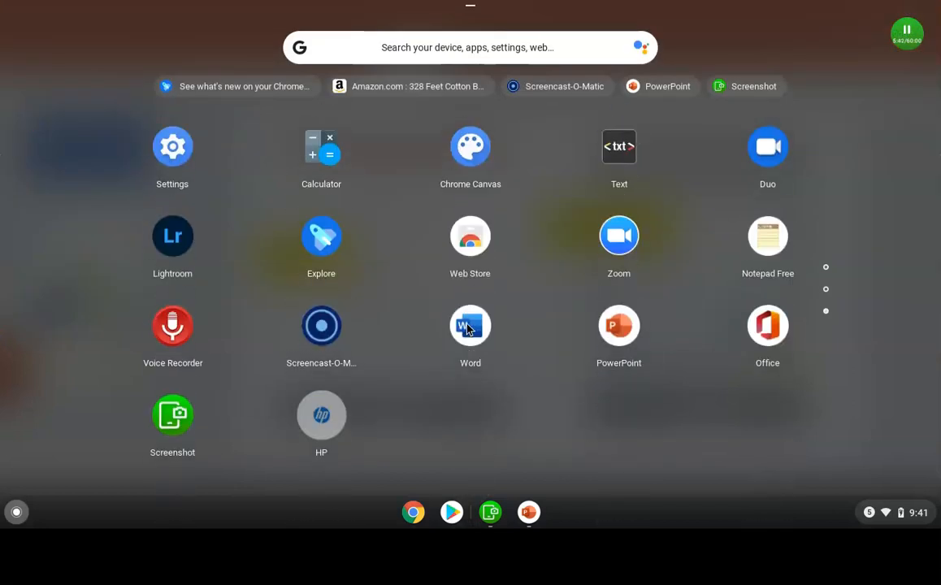
pyautogui.click(471, 329)
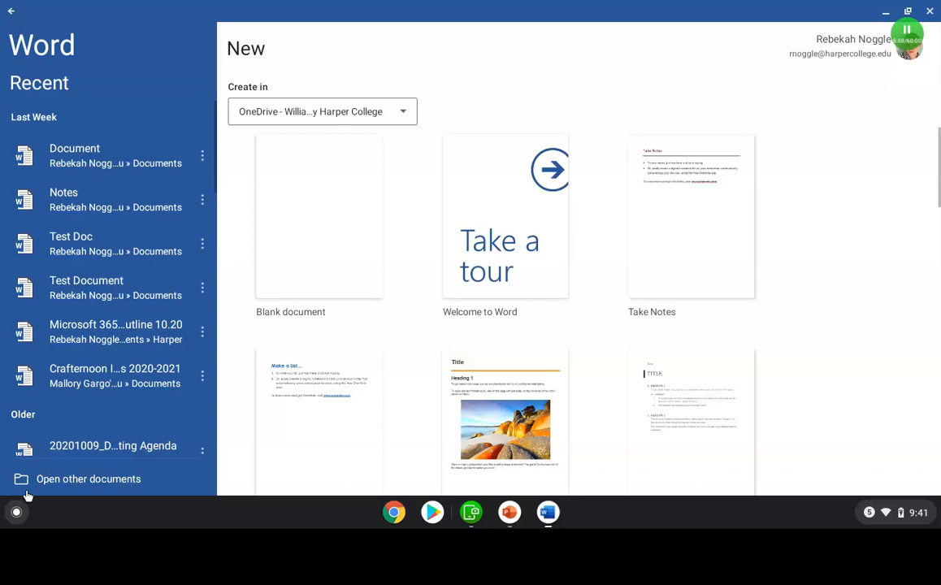
# Step: Browse the available open locations: OneDrive, This device, Google Drive and the Add a place cloud storage list
pyautogui.click(107, 481)
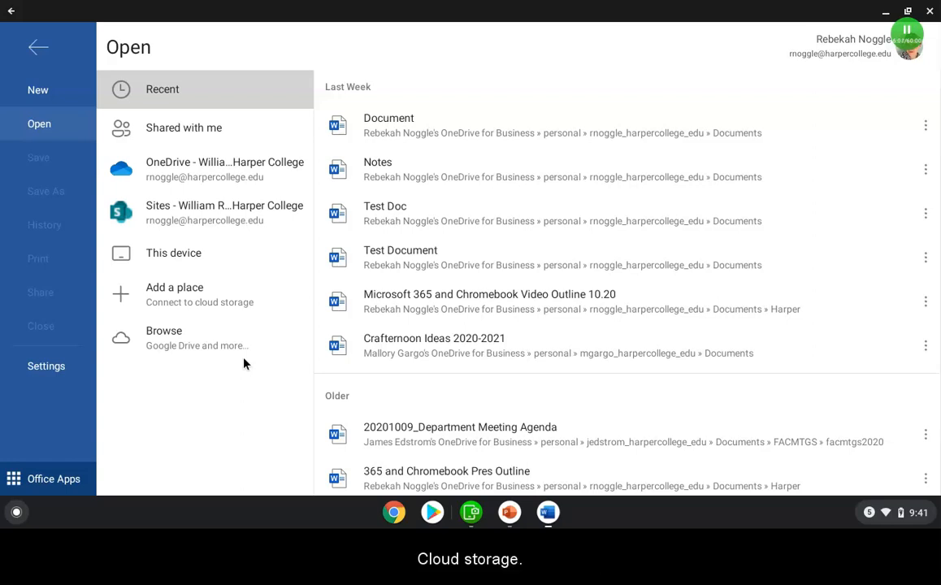
pyautogui.click(169, 175)
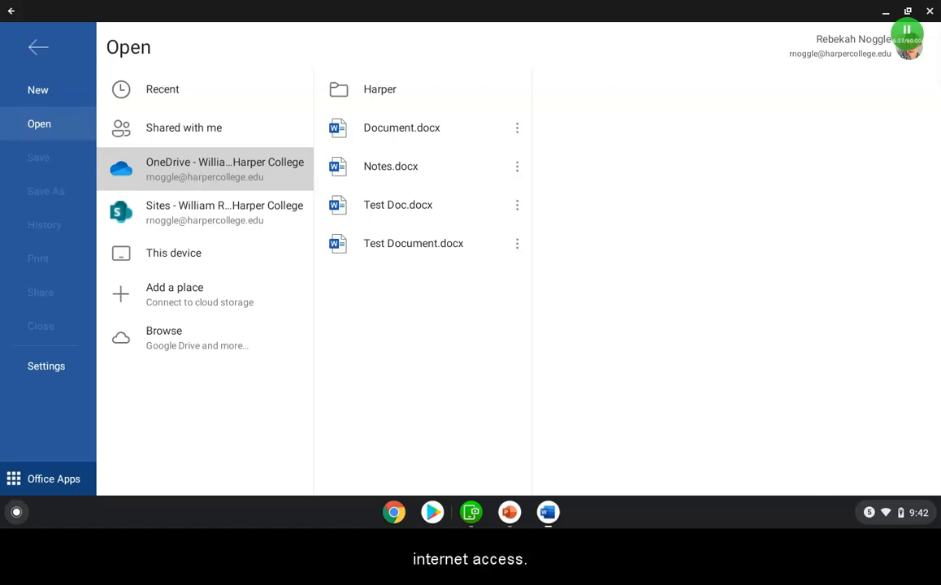
pyautogui.click(179, 260)
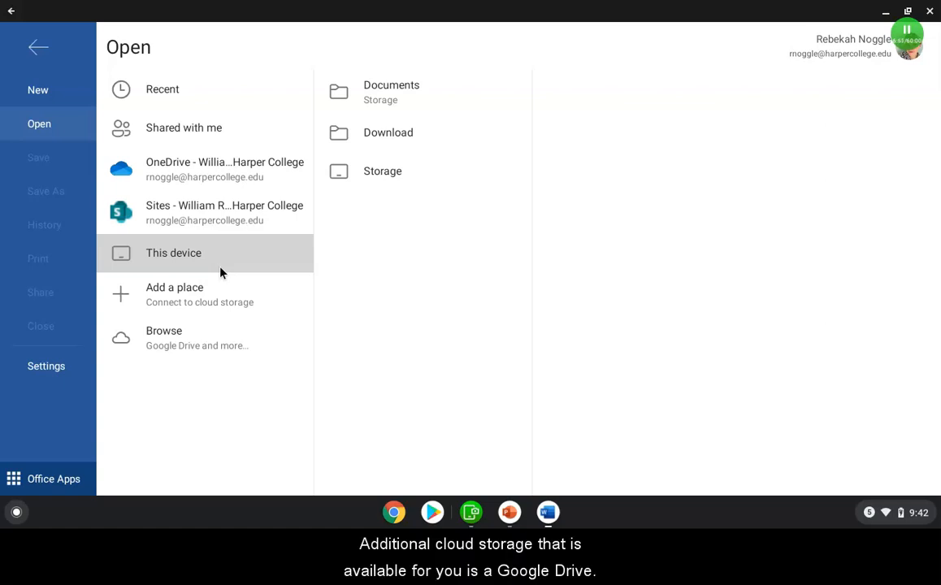
pyautogui.click(172, 336)
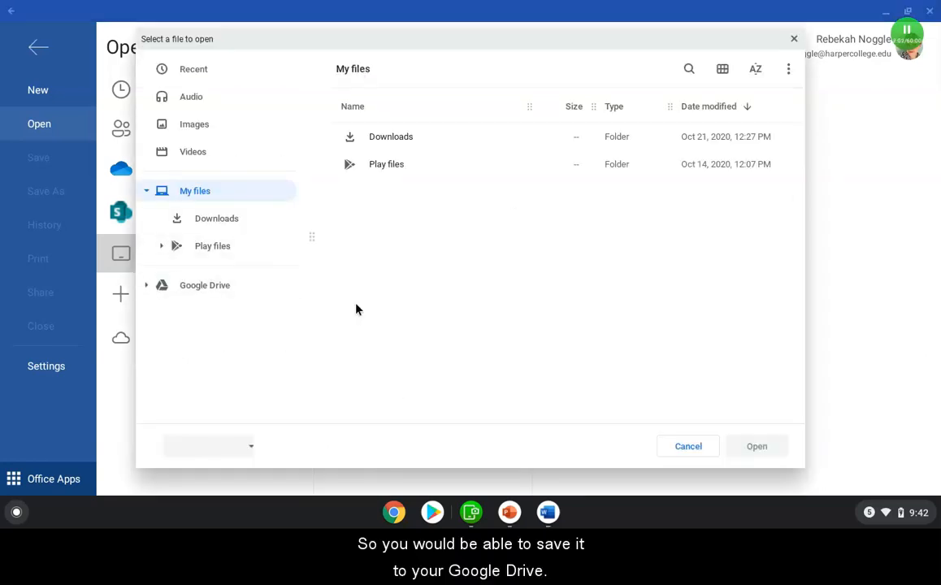
pyautogui.click(199, 291)
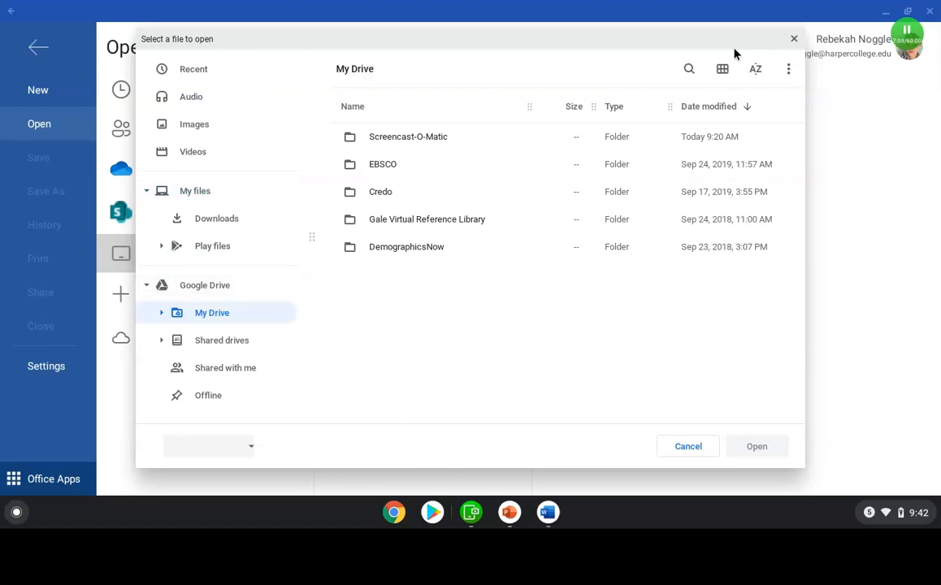
pyautogui.click(794, 38)
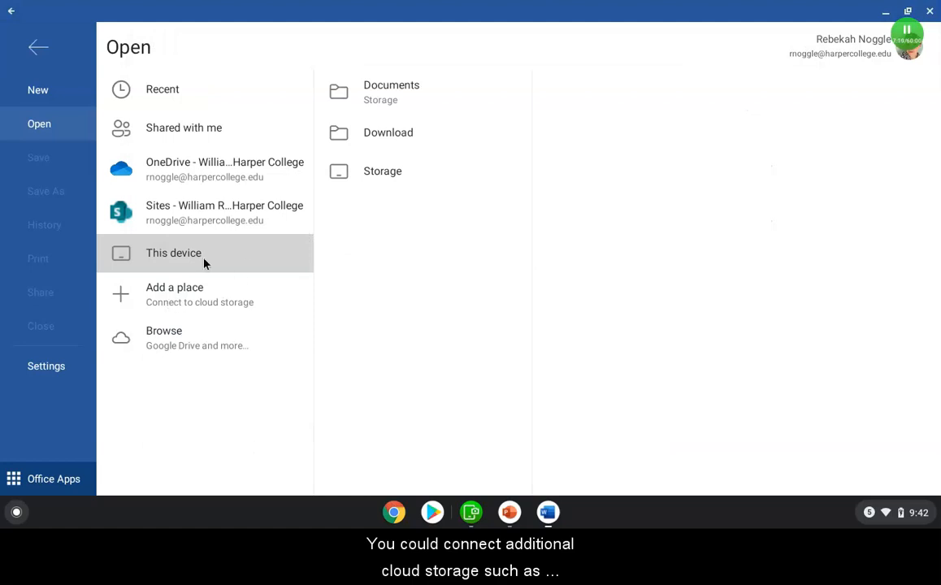
pyautogui.click(197, 303)
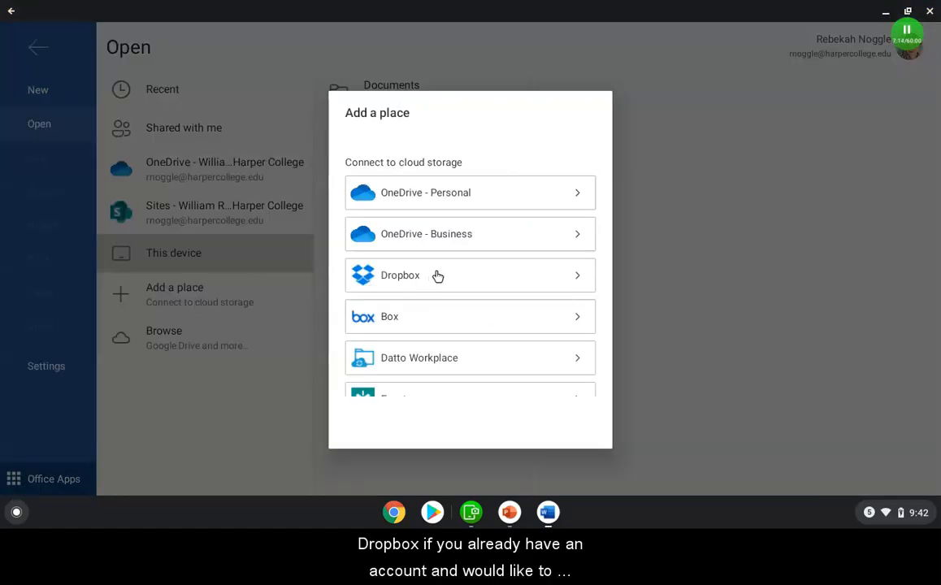
pyautogui.click(771, 180)
# Step: Open Document.docx from OneDrive and scroll through its text
pyautogui.click(197, 177)
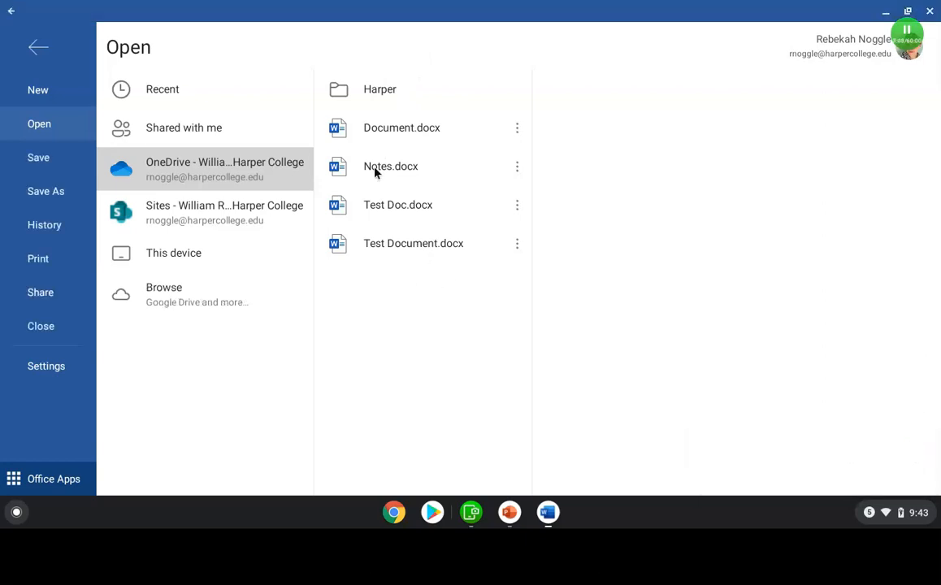
pyautogui.click(382, 128)
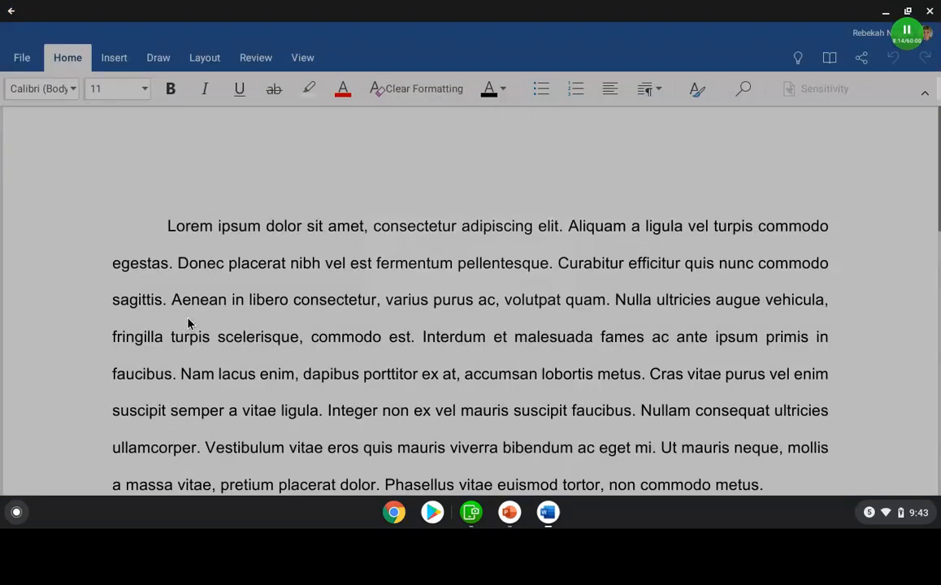
pyautogui.scroll(-15, 337, 248)
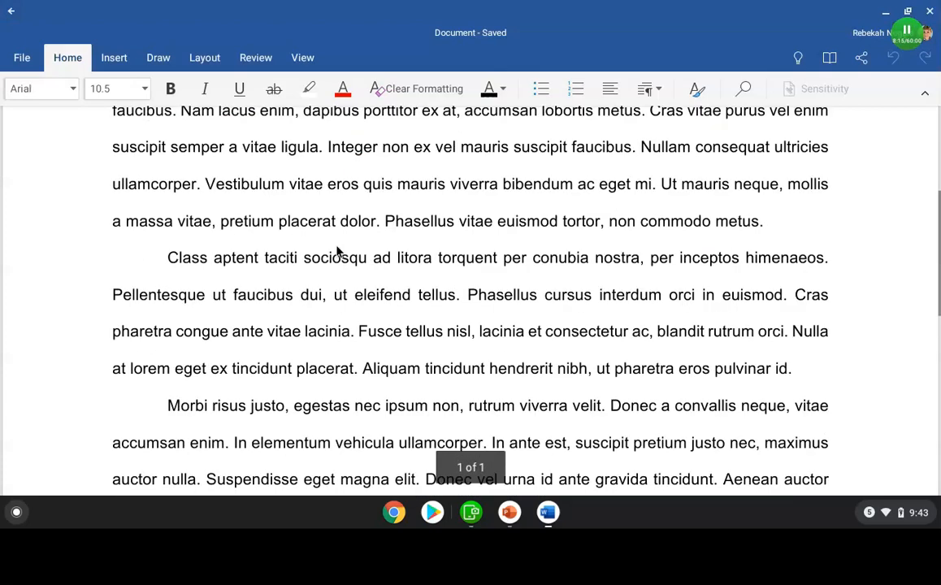
pyautogui.scroll(15, 337, 252)
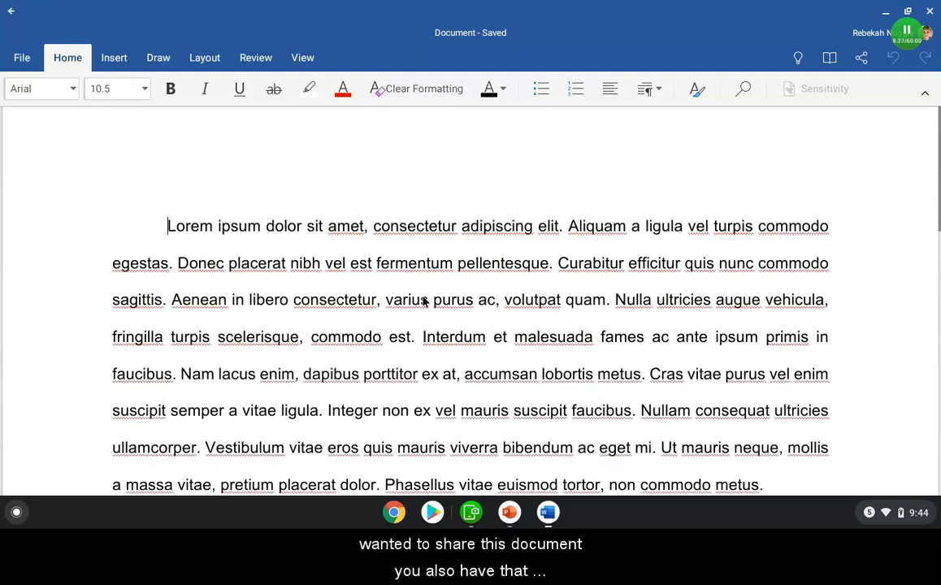
# Step: Open the share dialog for the document and review its link settings and Send a copy options
pyautogui.click(23, 62)
pyautogui.click(37, 293)
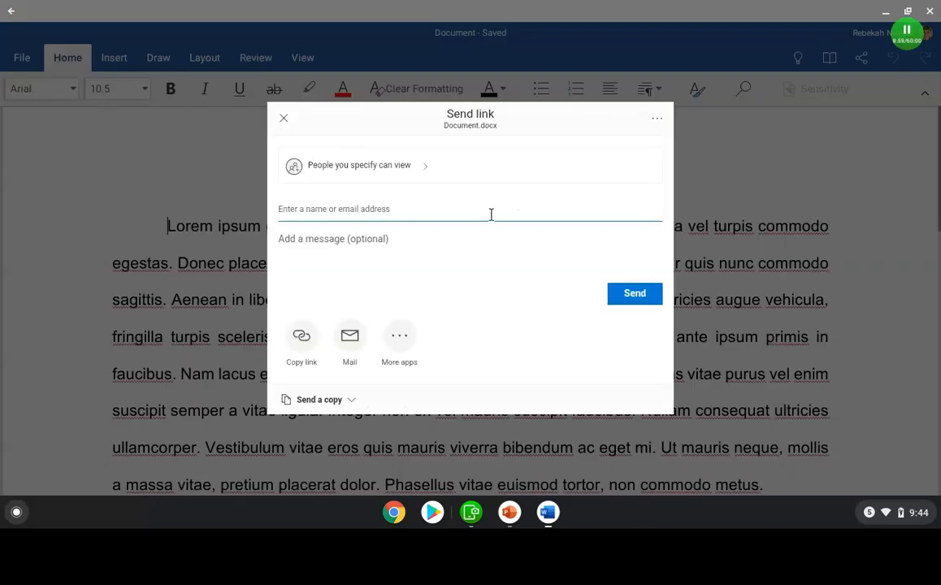
pyautogui.click(360, 175)
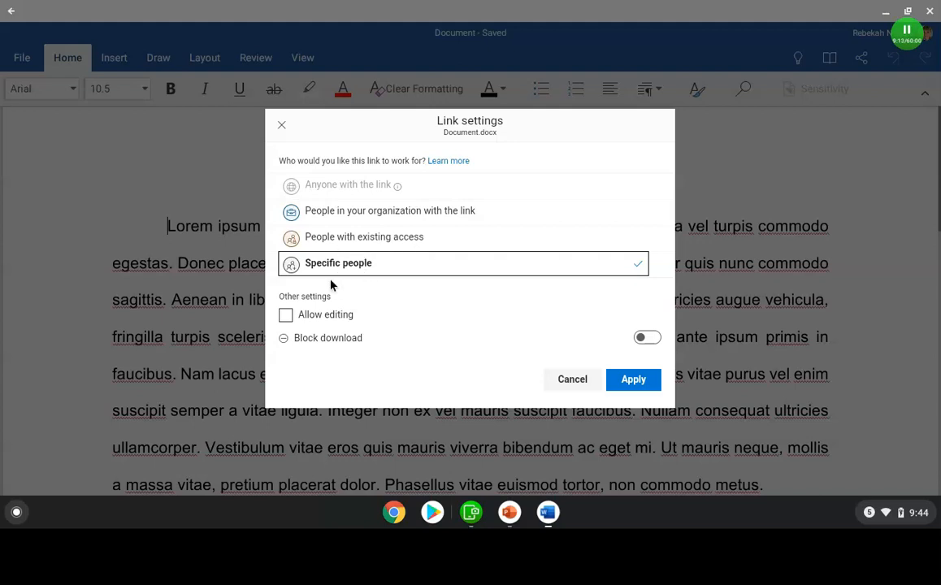
pyautogui.click(634, 382)
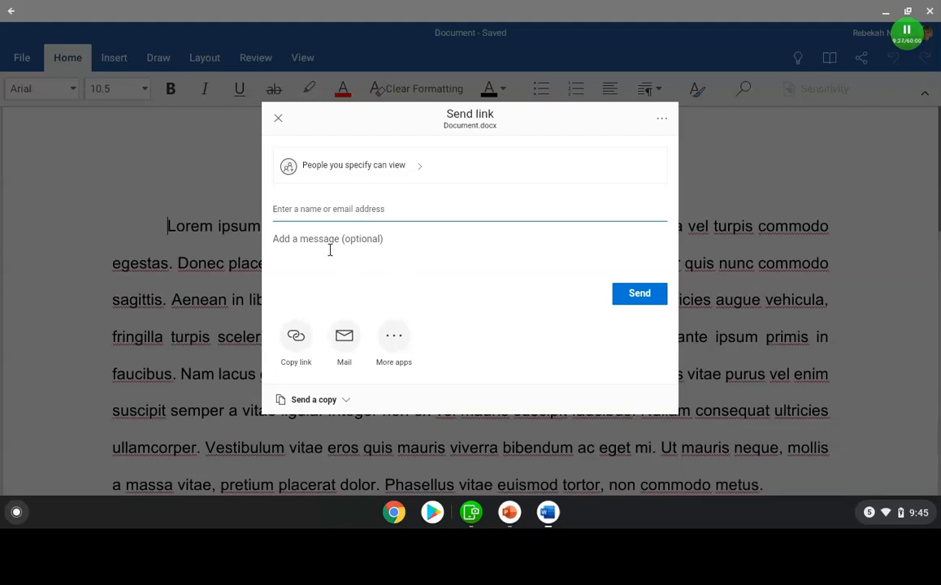
pyautogui.click(320, 402)
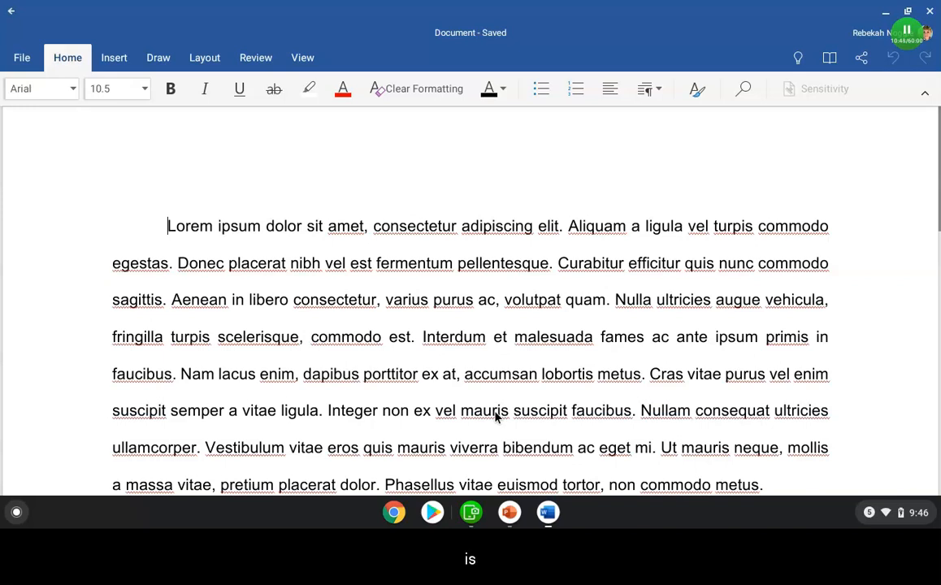
# Step: Select all the document's text and add space after every paragraph
pyautogui.scroll(-5, 503, 330)
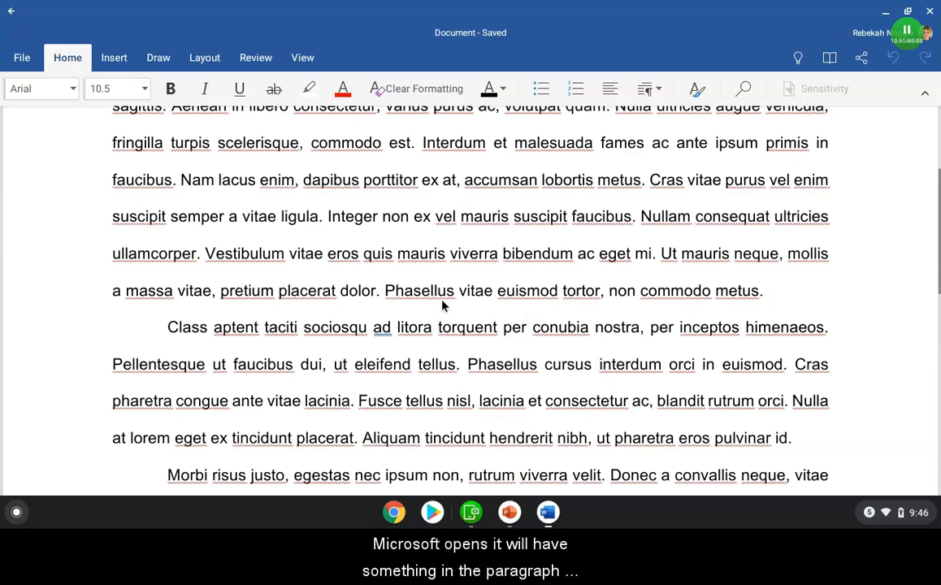
pyautogui.scroll(5, 503, 293)
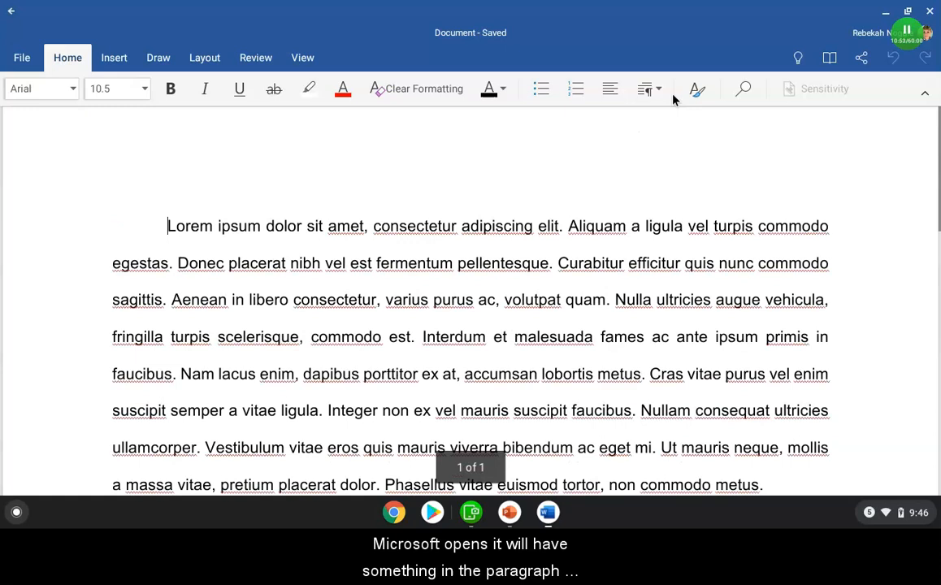
pyautogui.click(652, 89)
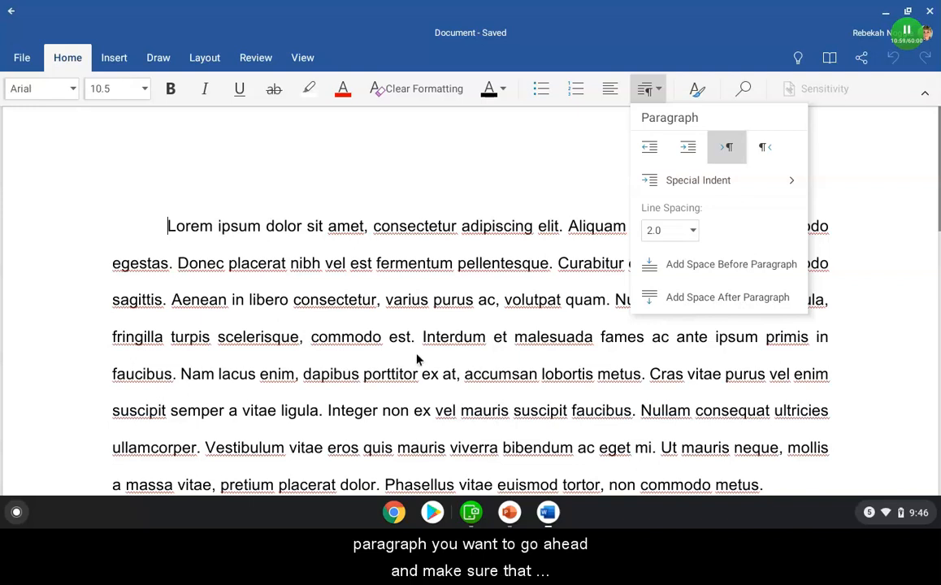
pyautogui.click(372, 321)
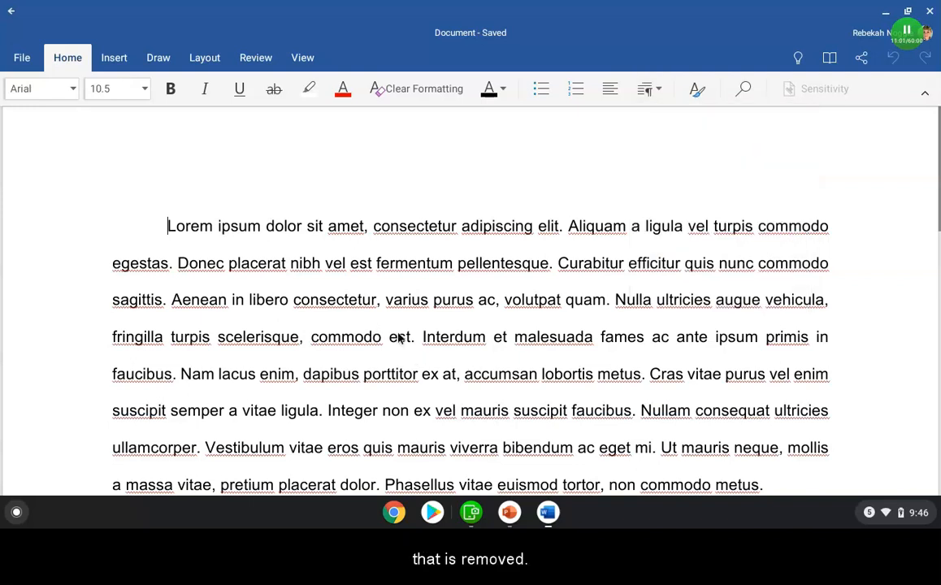
pyautogui.scroll(-3, 479, 325)
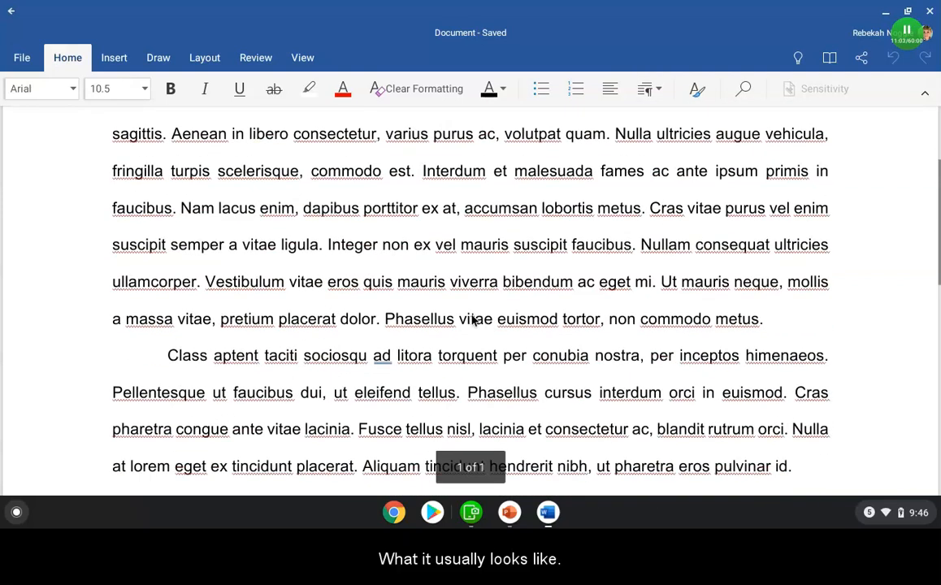
pyautogui.hotkey('ctrl', 'a')
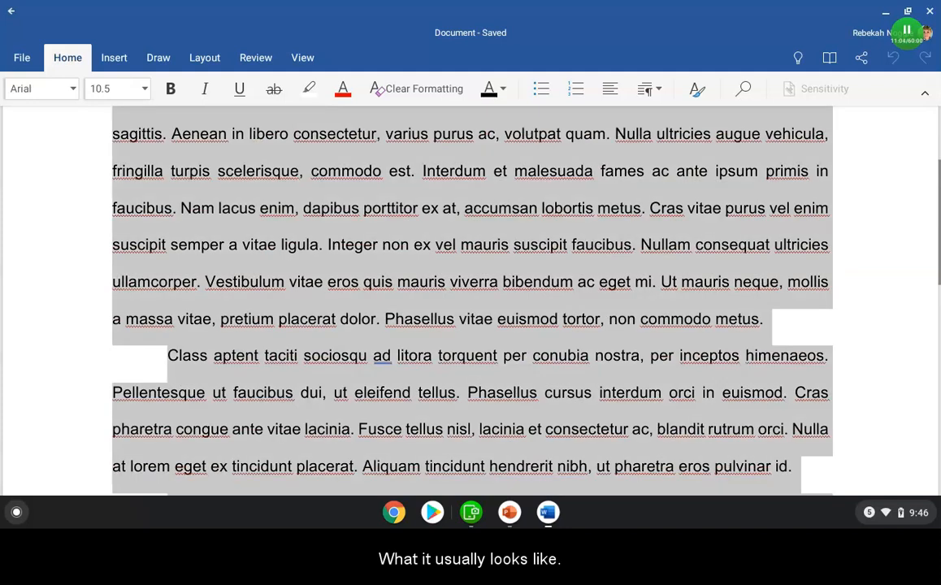
pyautogui.click(649, 86)
pyautogui.click(696, 305)
pyautogui.click(487, 342)
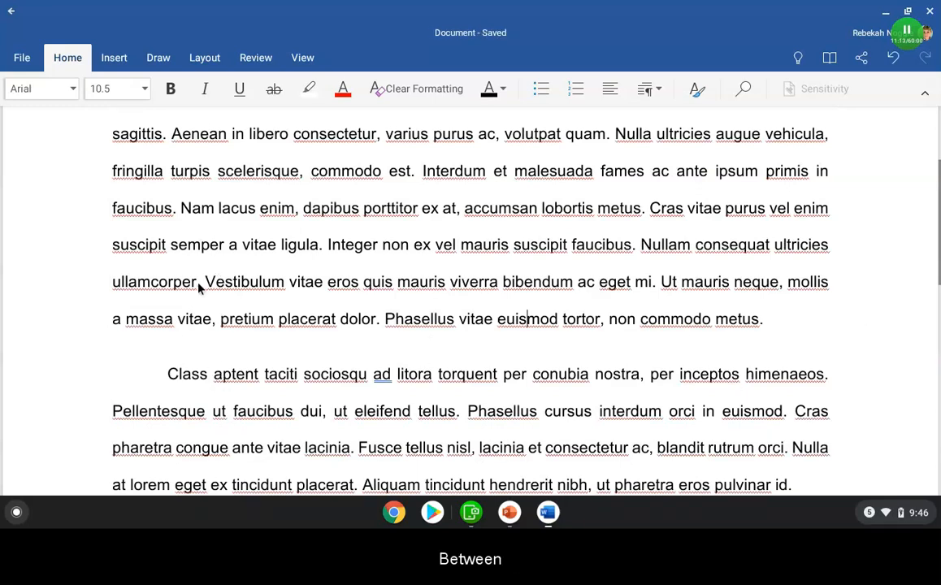
# Step: Select all the document's text and remove the space after every paragraph
pyautogui.scroll(5, 319, 342)
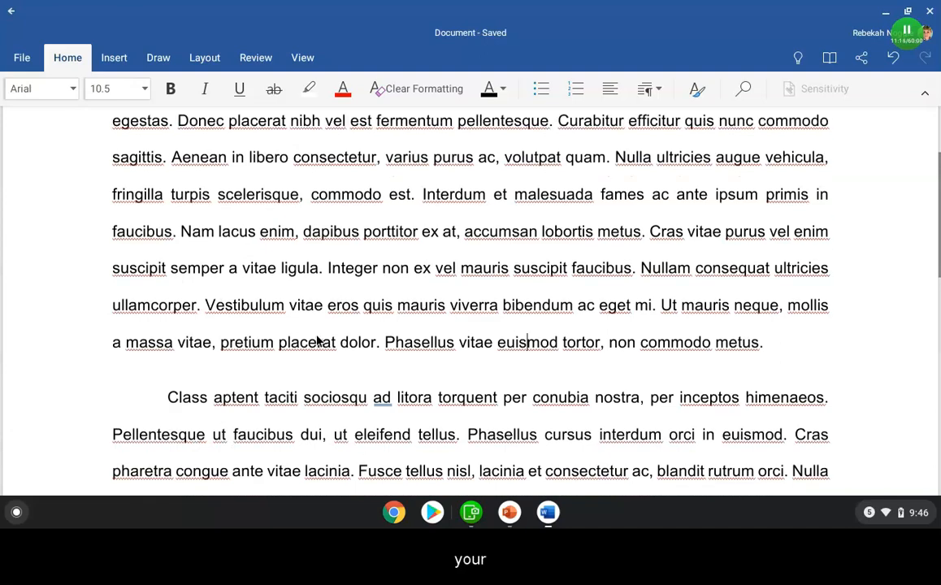
pyautogui.scroll(-3, 319, 342)
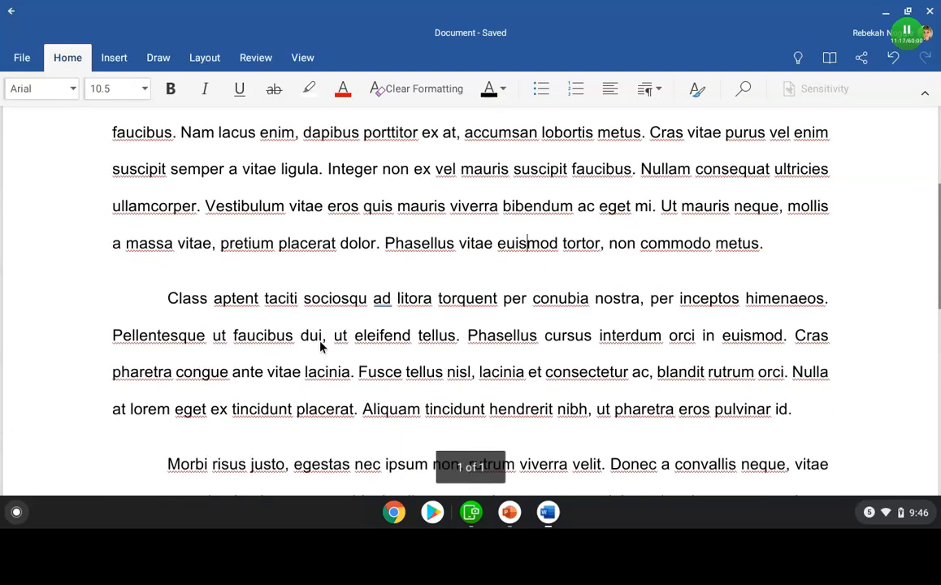
pyautogui.scroll(-3, 320, 347)
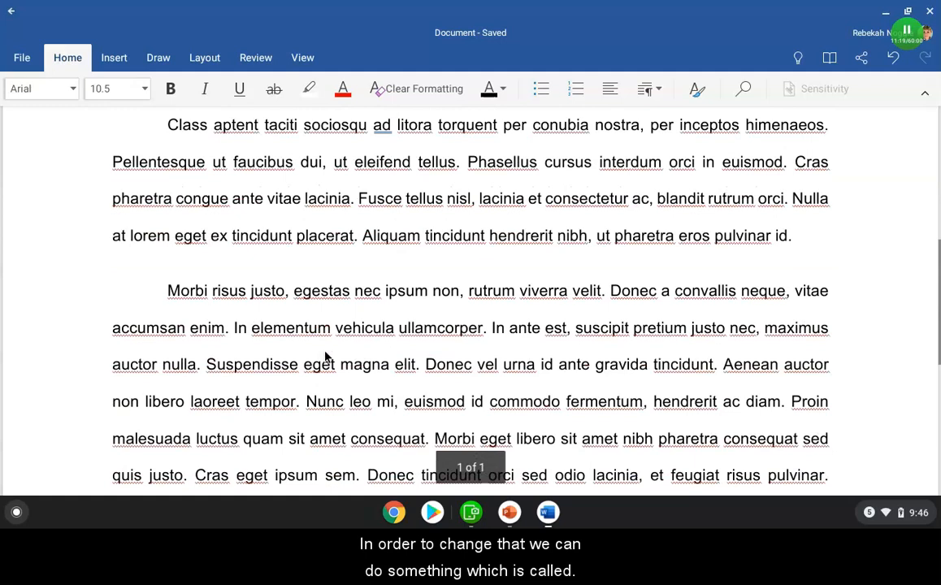
pyautogui.scroll(3, 353, 380)
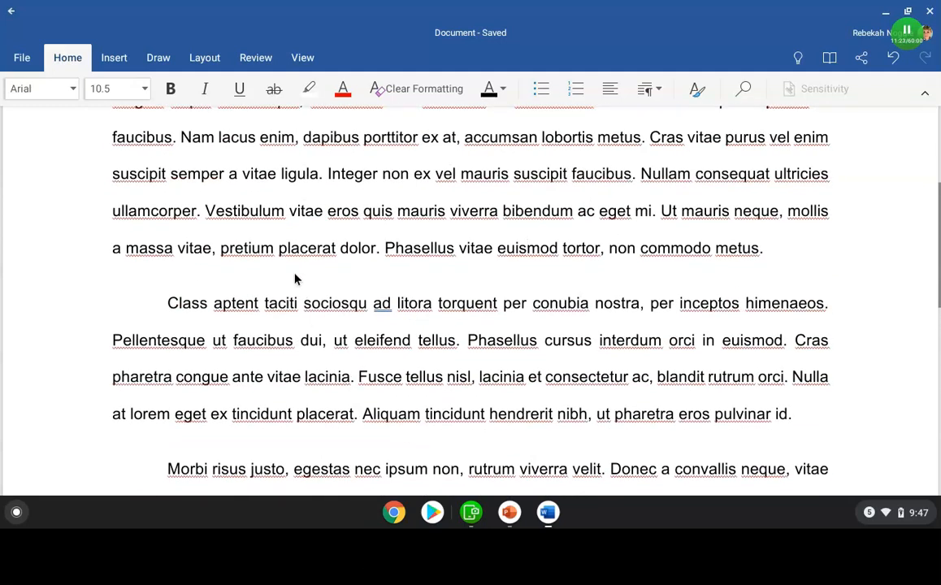
pyautogui.press('ctrl')
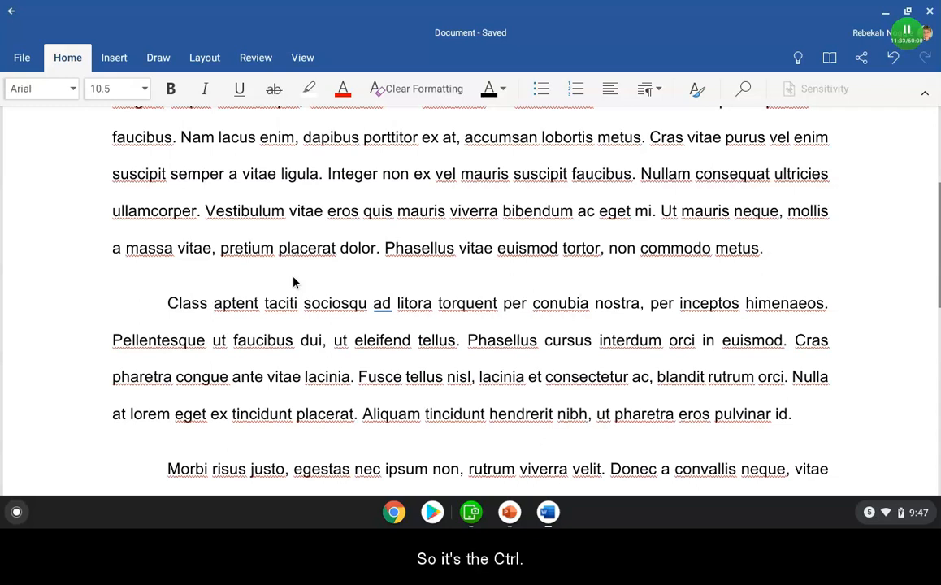
pyautogui.hotkey('ctrl', 'a')
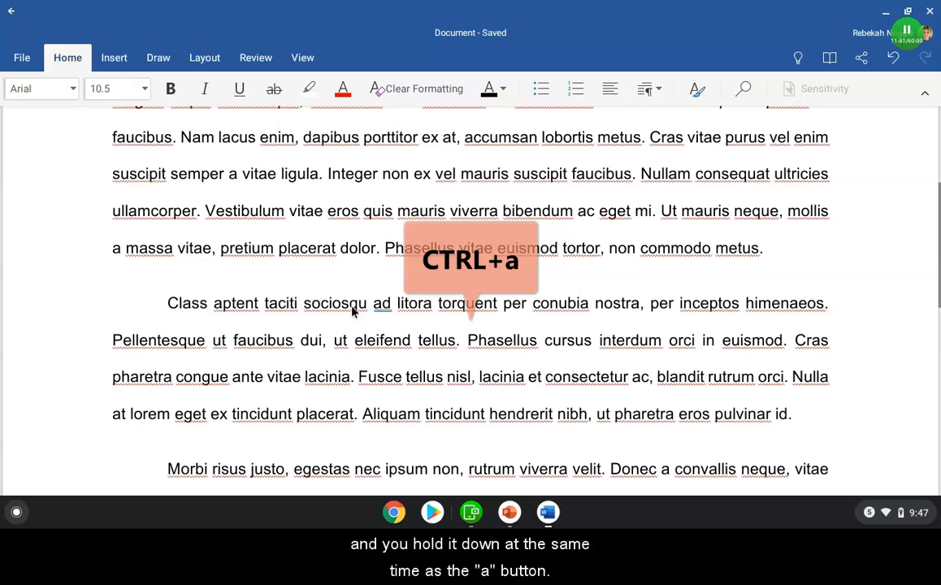
pyautogui.hotkey('ctrl', 'a')
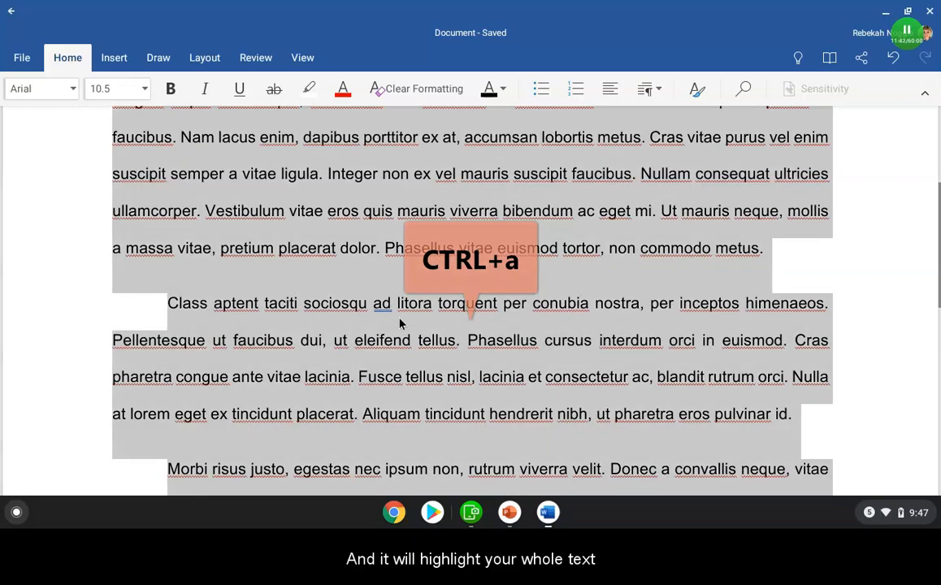
pyautogui.click(652, 90)
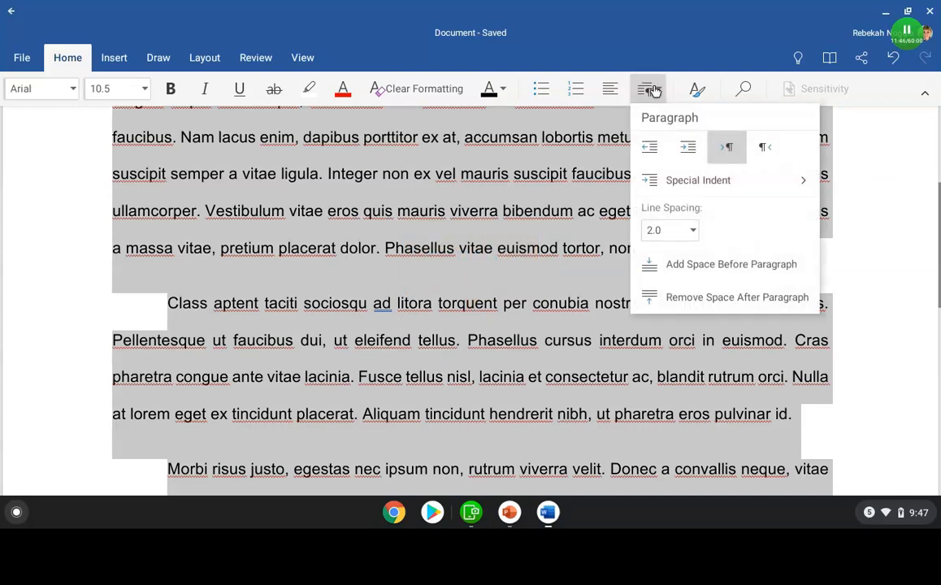
pyautogui.click(702, 297)
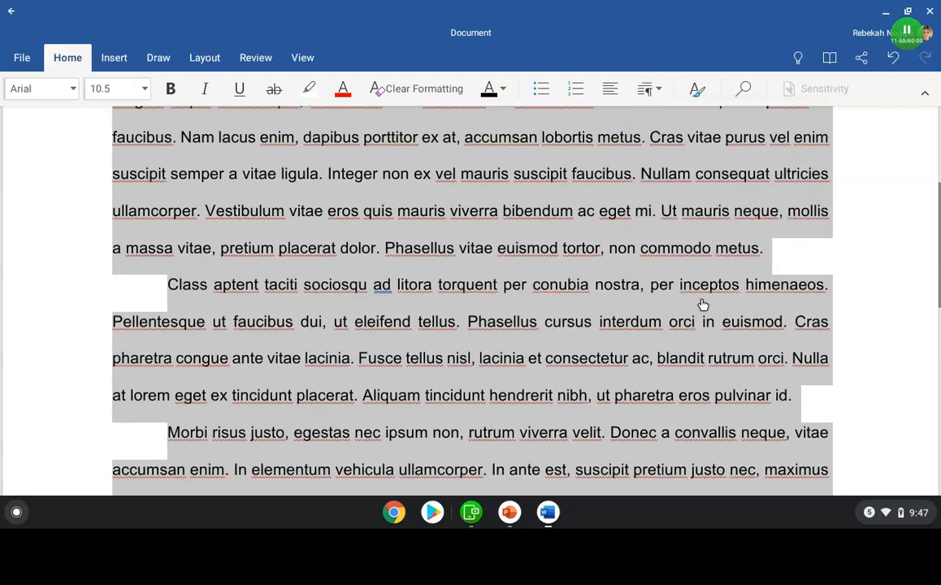
# Step: Create a new blank document and remove the space after paragraphs in it
pyautogui.click(21, 60)
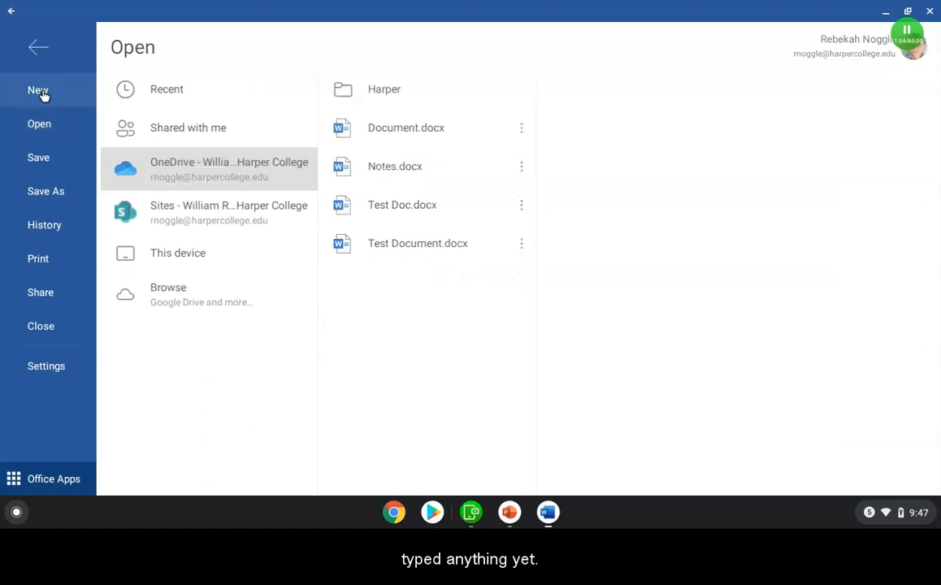
pyautogui.click(38, 90)
pyautogui.click(187, 240)
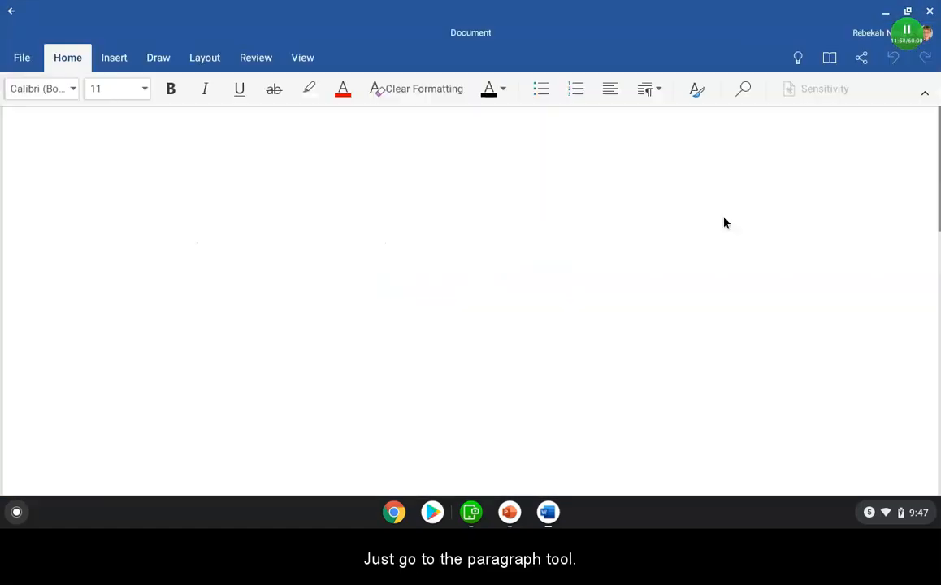
pyautogui.click(649, 90)
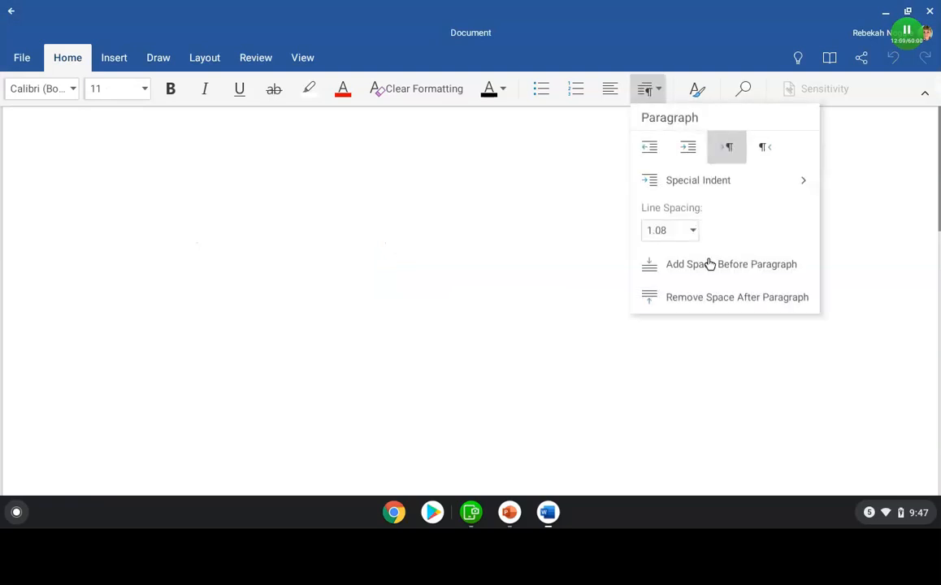
pyautogui.click(712, 301)
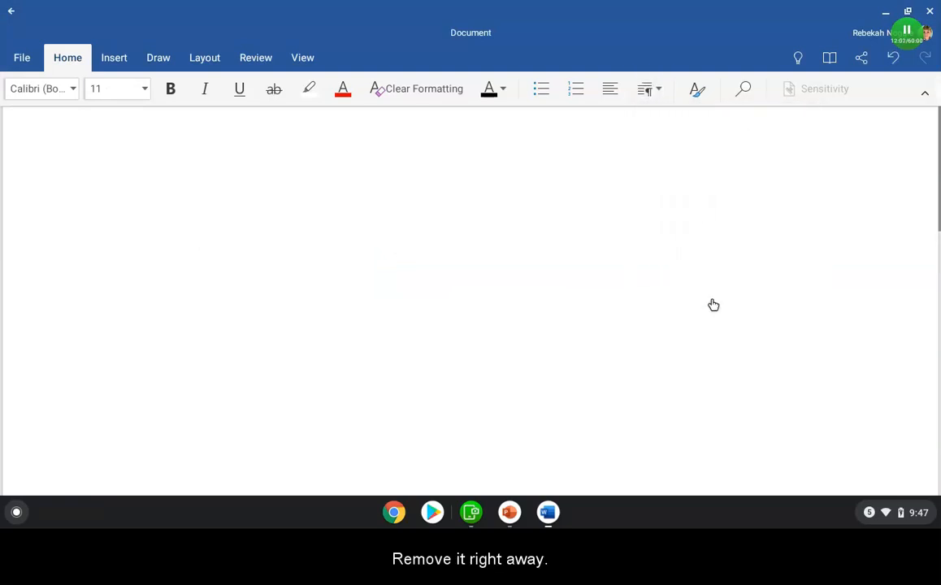
# Step: Reopen Document from the recent files, select all its text, and set the line spacing to 1.15
pyautogui.click(22, 61)
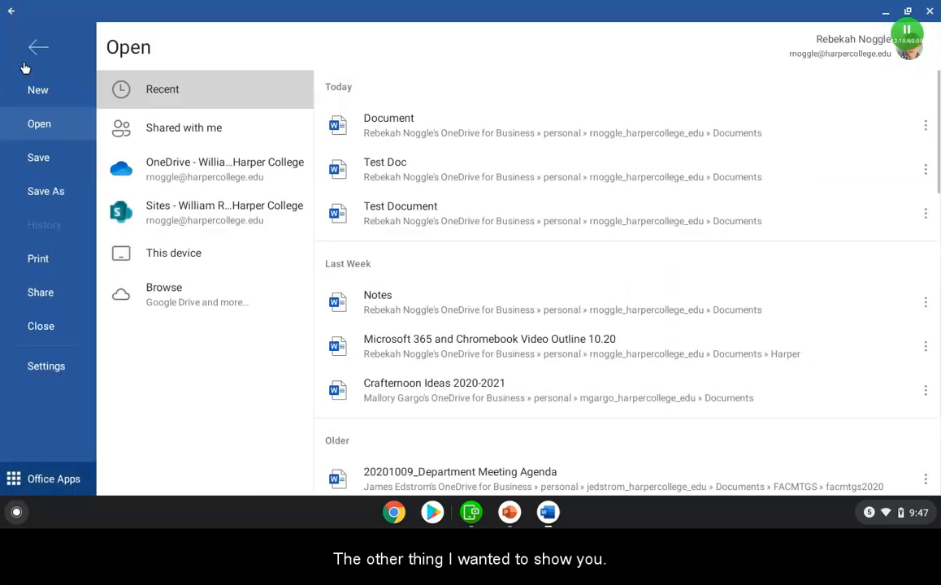
pyautogui.click(402, 132)
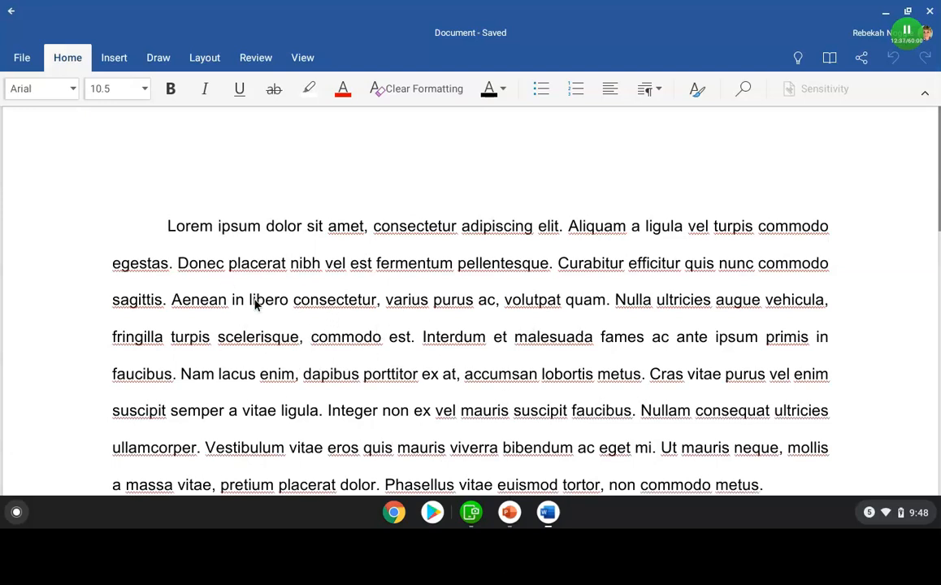
pyautogui.click(369, 301)
pyautogui.hotkey('ctrl', 'a')
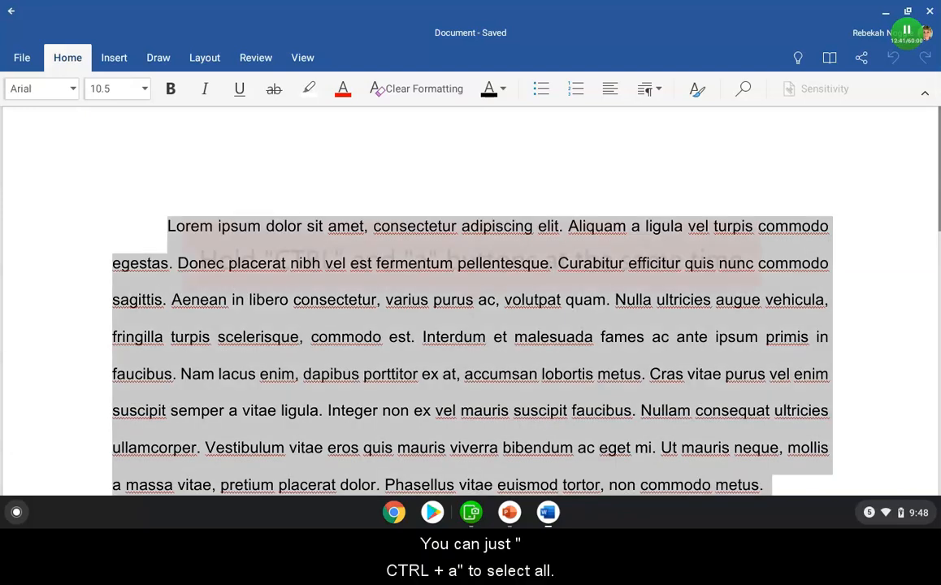
pyautogui.click(647, 87)
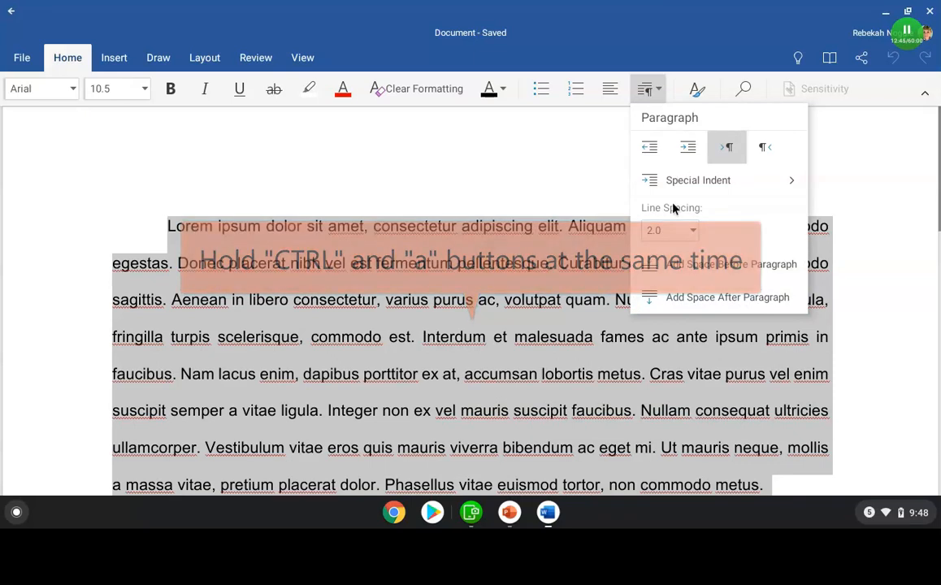
pyautogui.click(686, 231)
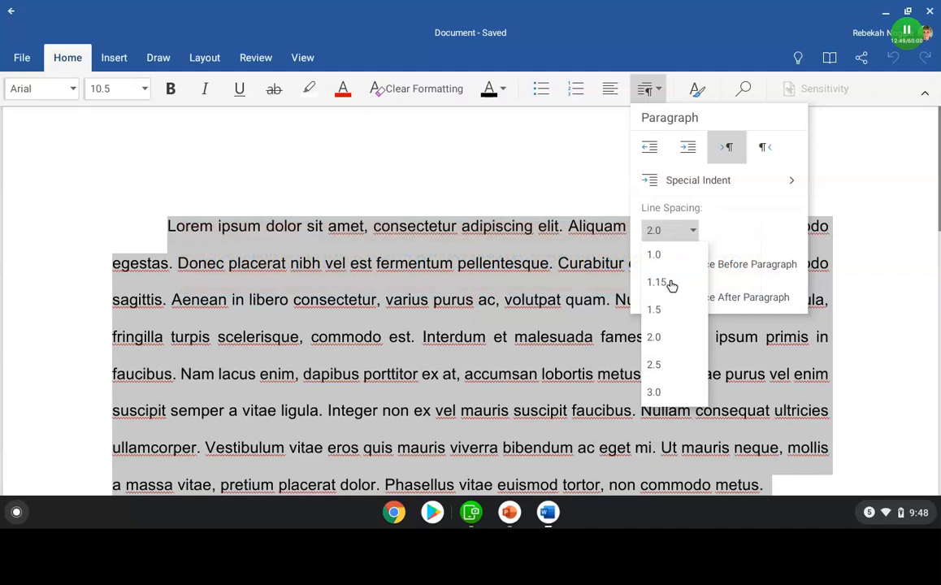
pyautogui.click(681, 281)
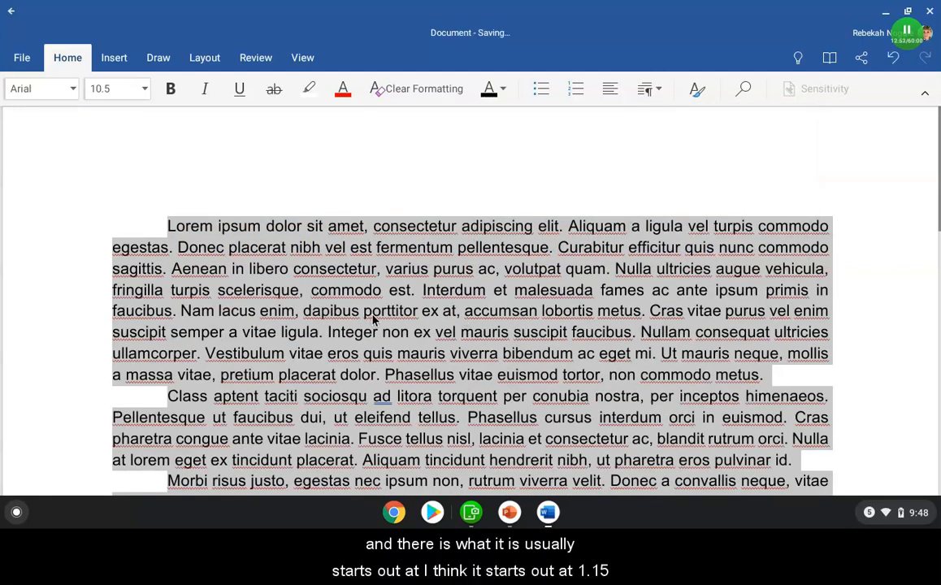
# Step: Set the line spacing of all the text to 2.0
pyautogui.click(646, 90)
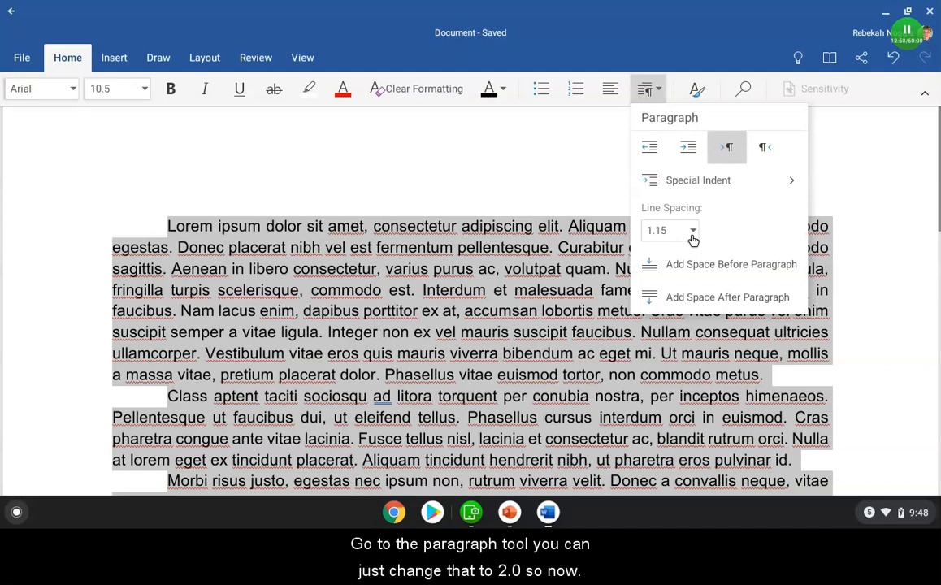
pyautogui.click(693, 233)
pyautogui.click(655, 337)
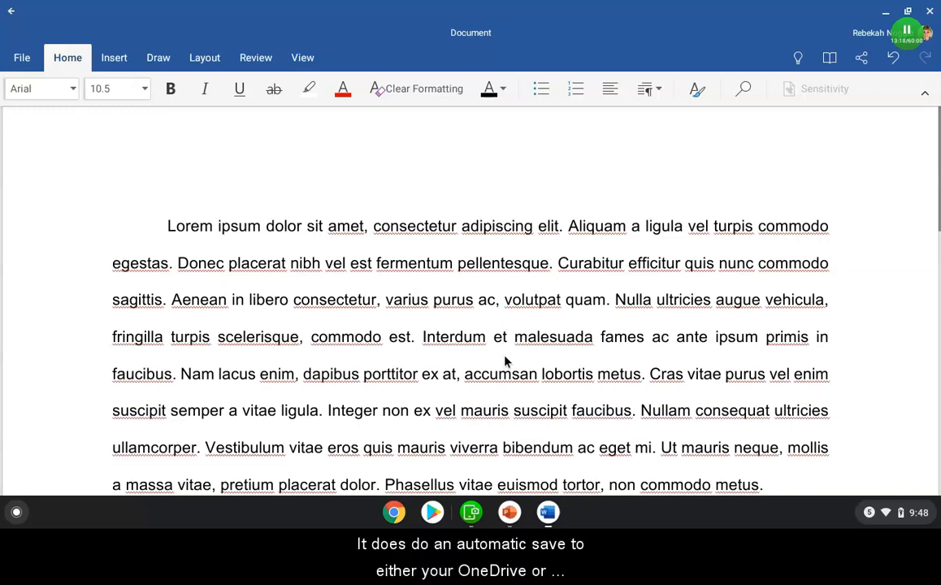
# Step: Save the document as Research Paper in the Harper folder on OneDrive
pyautogui.hotkey('ctrl', 's')
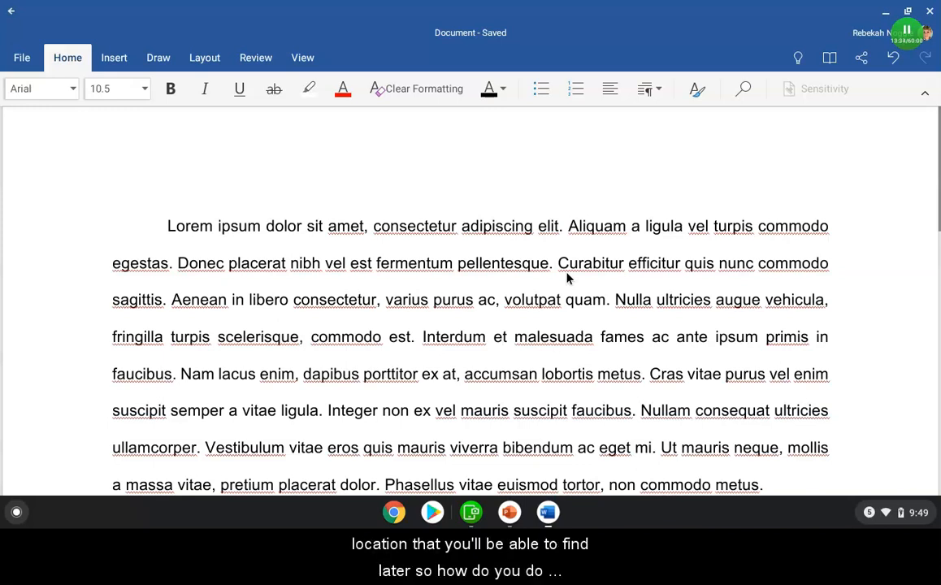
pyautogui.click(24, 62)
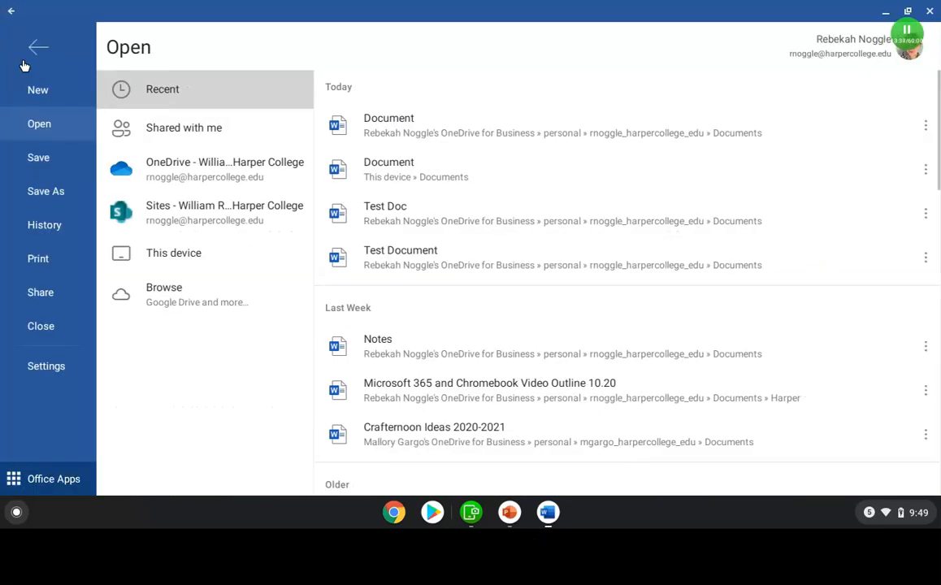
pyautogui.click(47, 195)
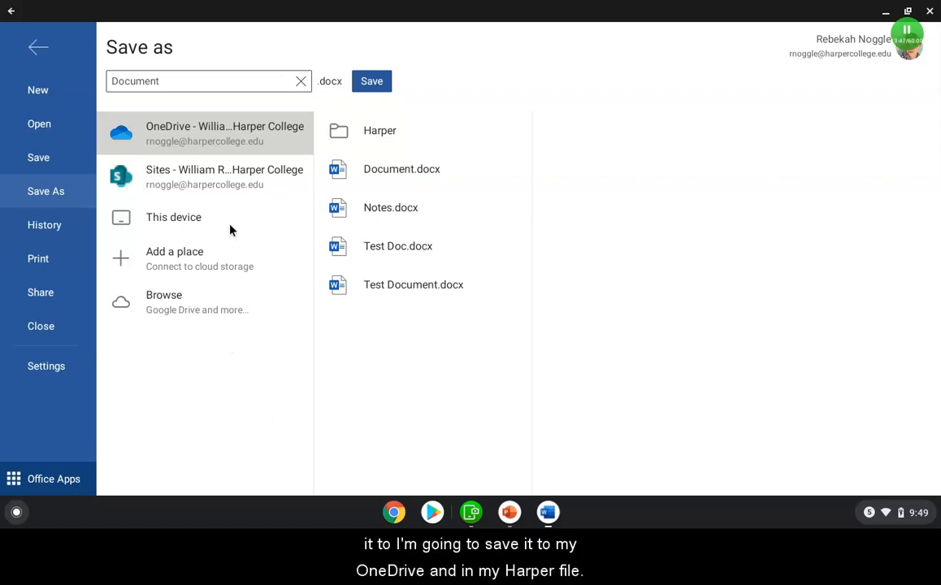
pyautogui.click(380, 134)
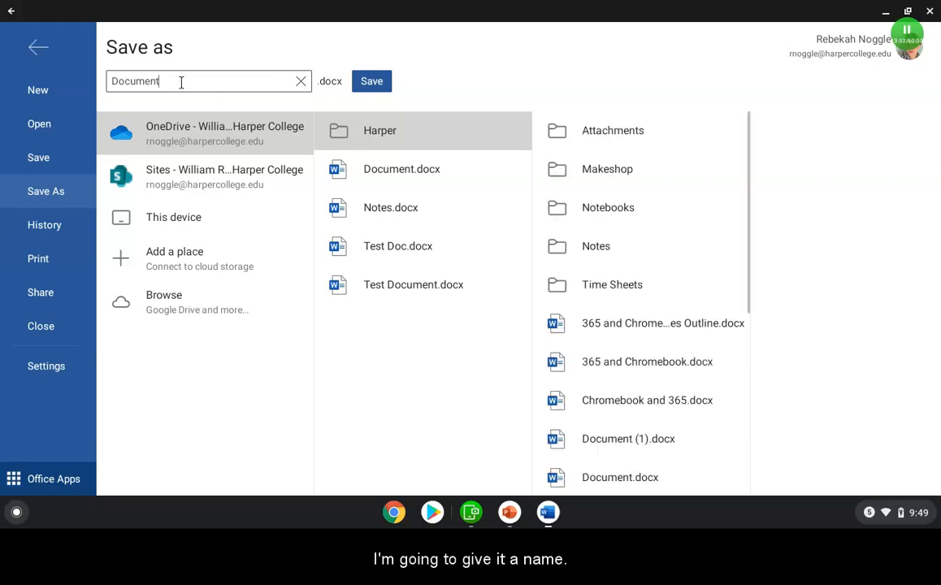
pyautogui.press('BackSpace')
pyautogui.press('BackSpace')
pyautogui.press('BackSpace')
pyautogui.press('BackSpace')
pyautogui.press('BackSpace')
pyautogui.press('BackSpace')
pyautogui.press('BackSpace')
pyautogui.press('BackSpace')
pyautogui.write('Research')
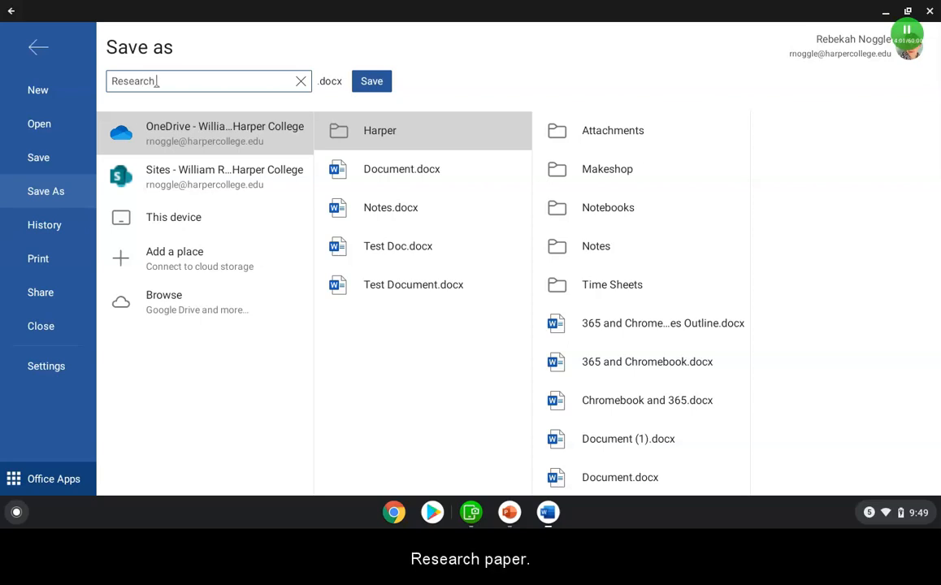
pyautogui.write(' Paper')
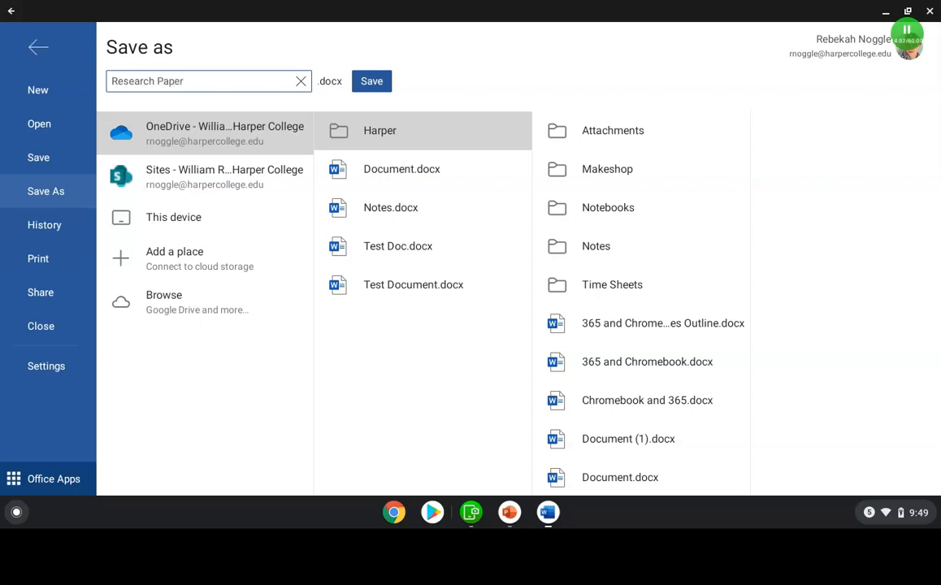
pyautogui.click(371, 81)
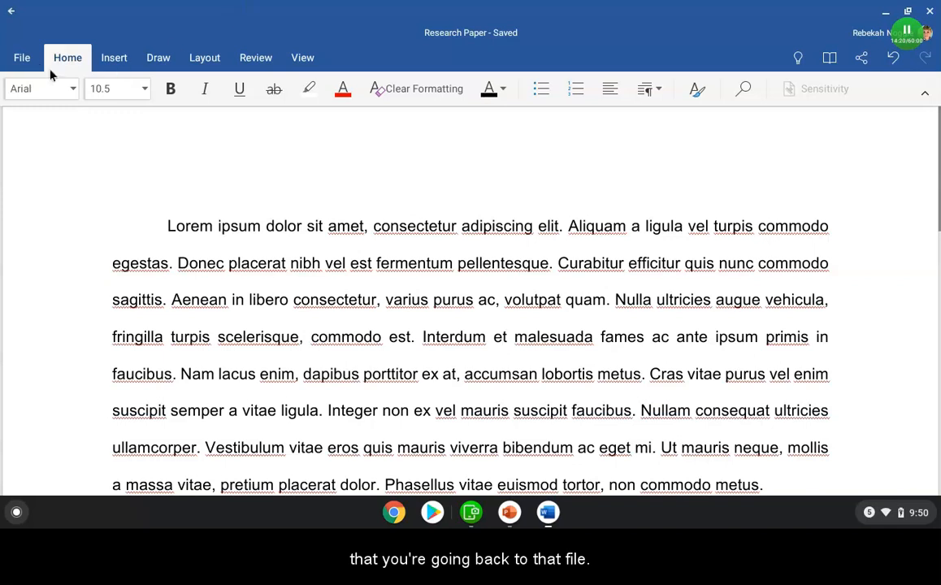
# Step: Check the file's save location and autosave setting on the Save page, then return to the document
pyautogui.click(22, 61)
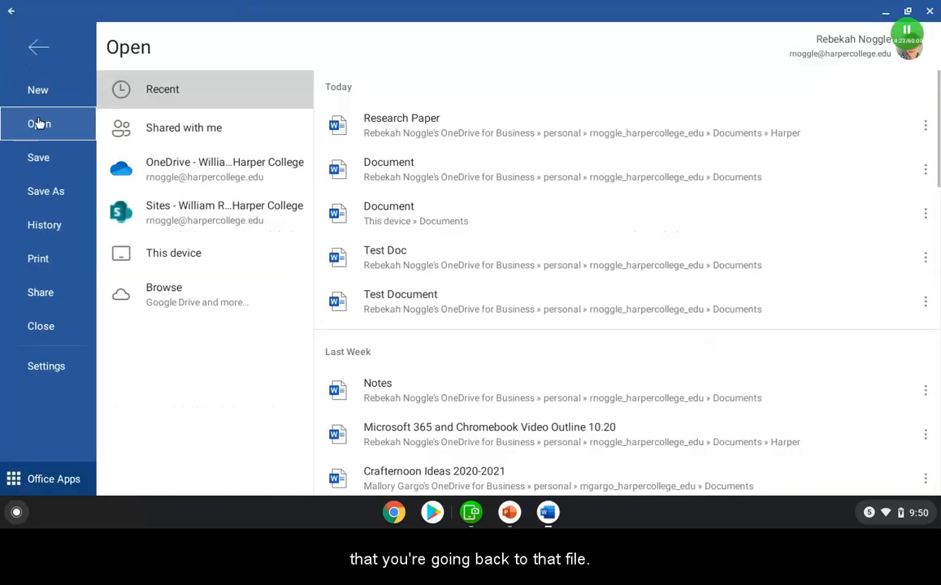
pyautogui.click(38, 166)
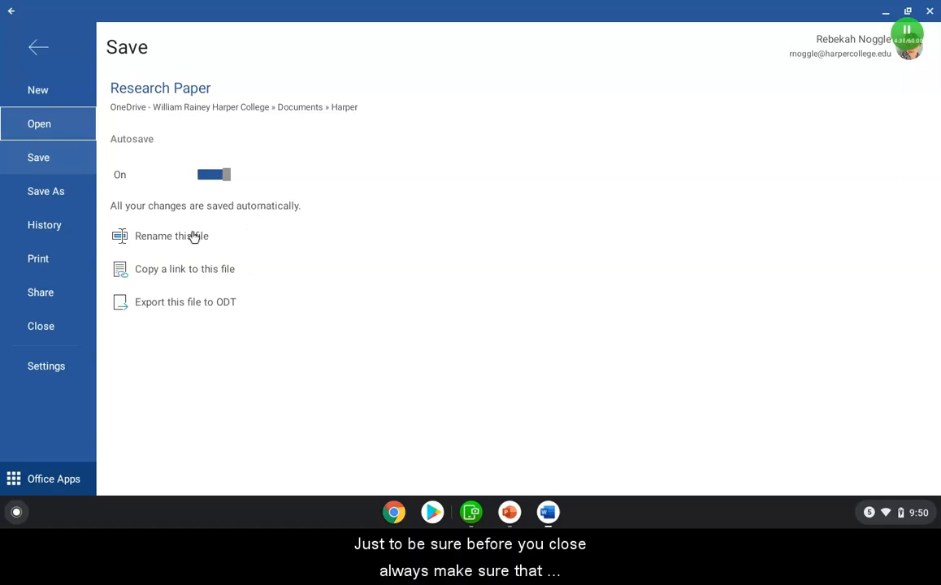
pyautogui.click(35, 50)
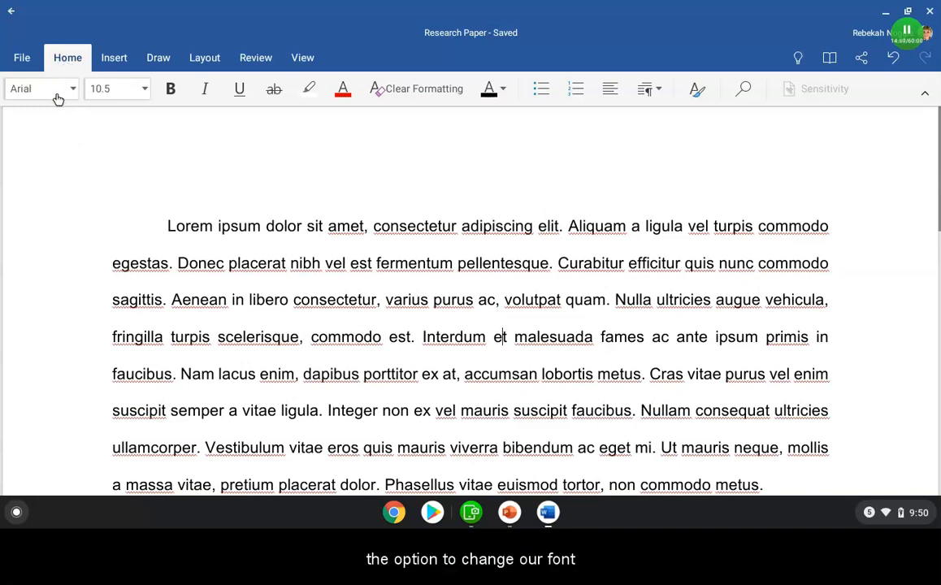
# Step: View the font size list without changing the size
pyautogui.click(119, 96)
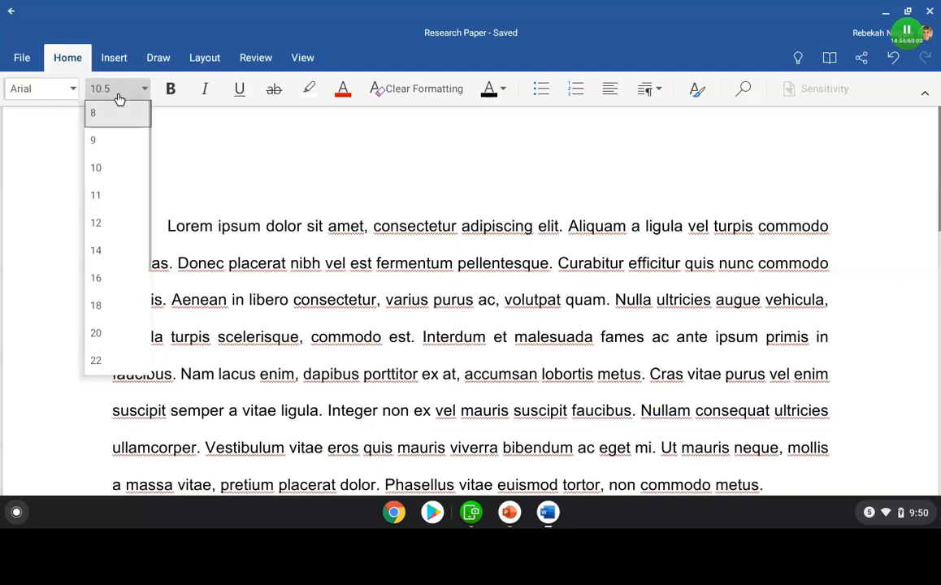
pyautogui.click(118, 97)
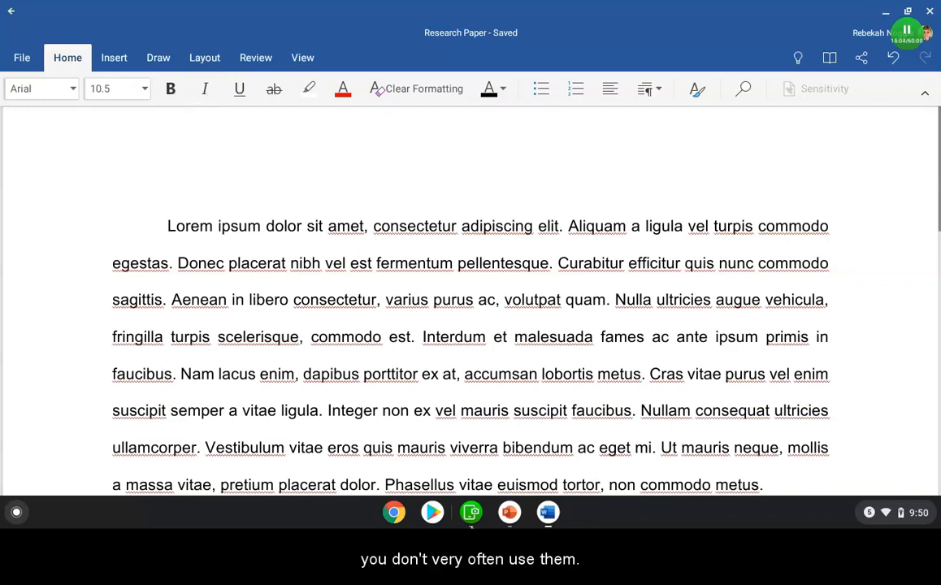
# Step: Switch to PowerPoint and select the first slide of the presentation
pyautogui.click(503, 309)
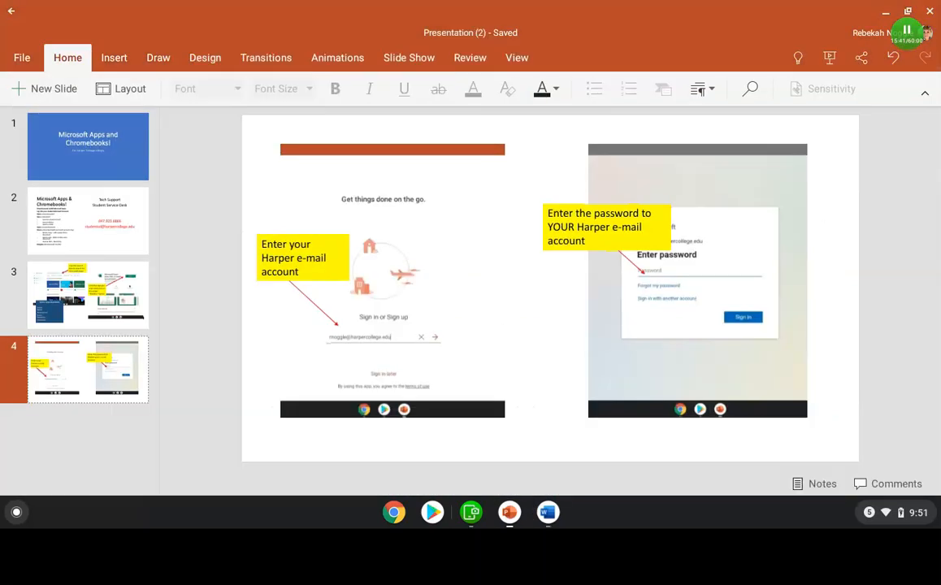
pyautogui.click(122, 156)
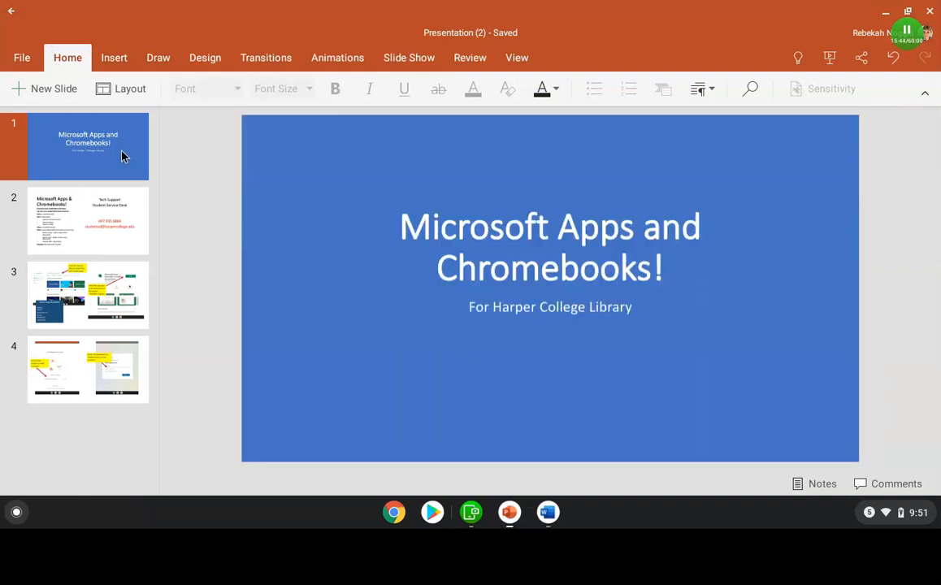